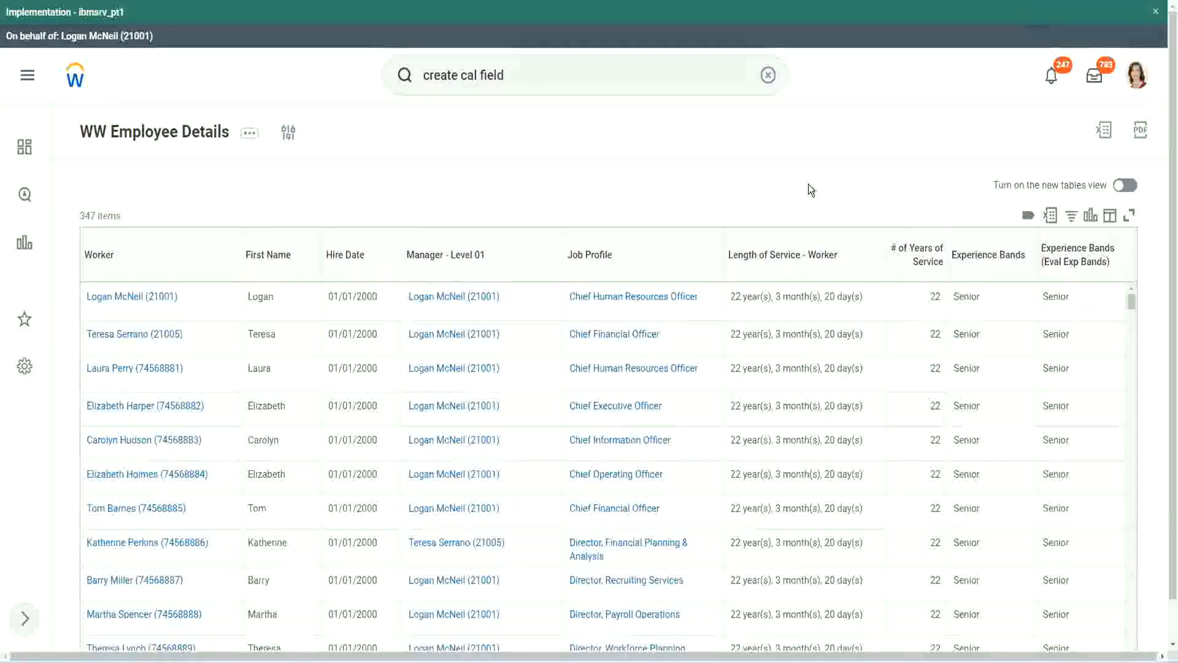
- Review the existing Evaluate Expression calculated field that derives experience bands from years of service
left_click(1021, 291)
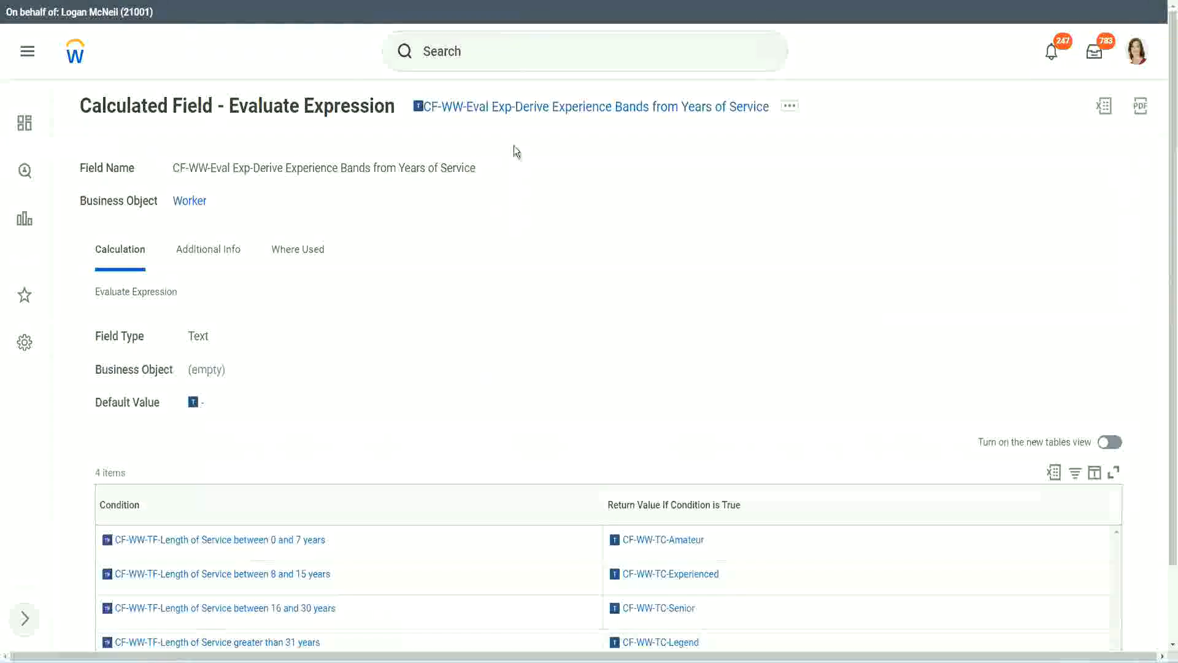
right_click(510, 109)
left_click(555, 183)
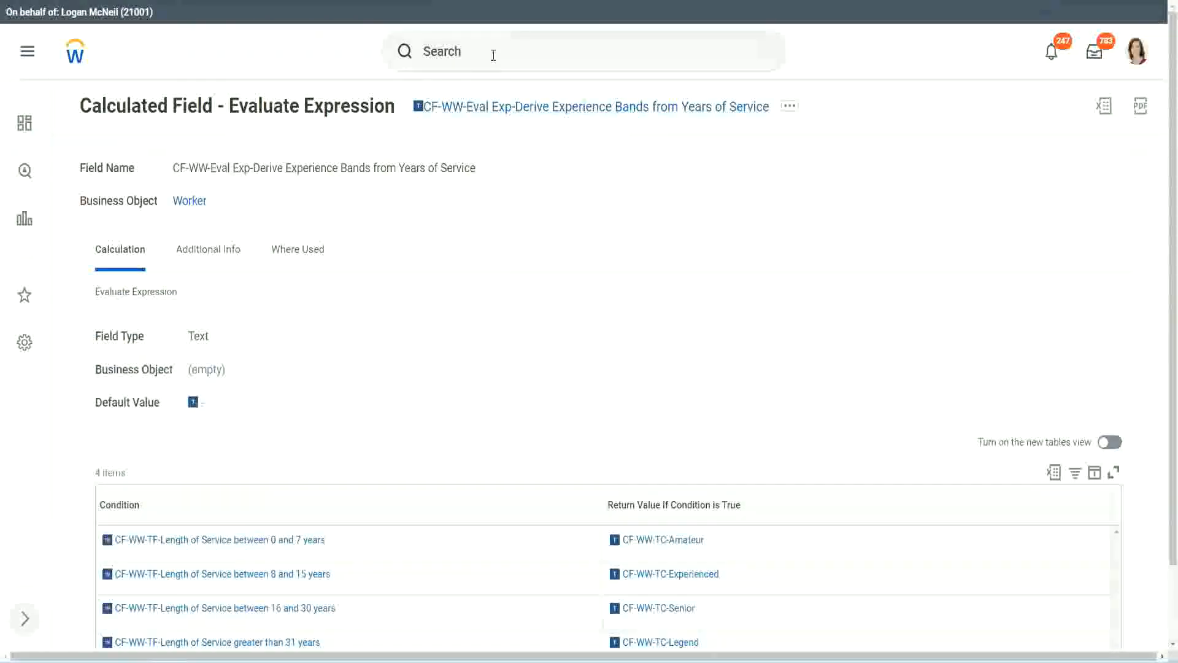
left_click(493, 55)
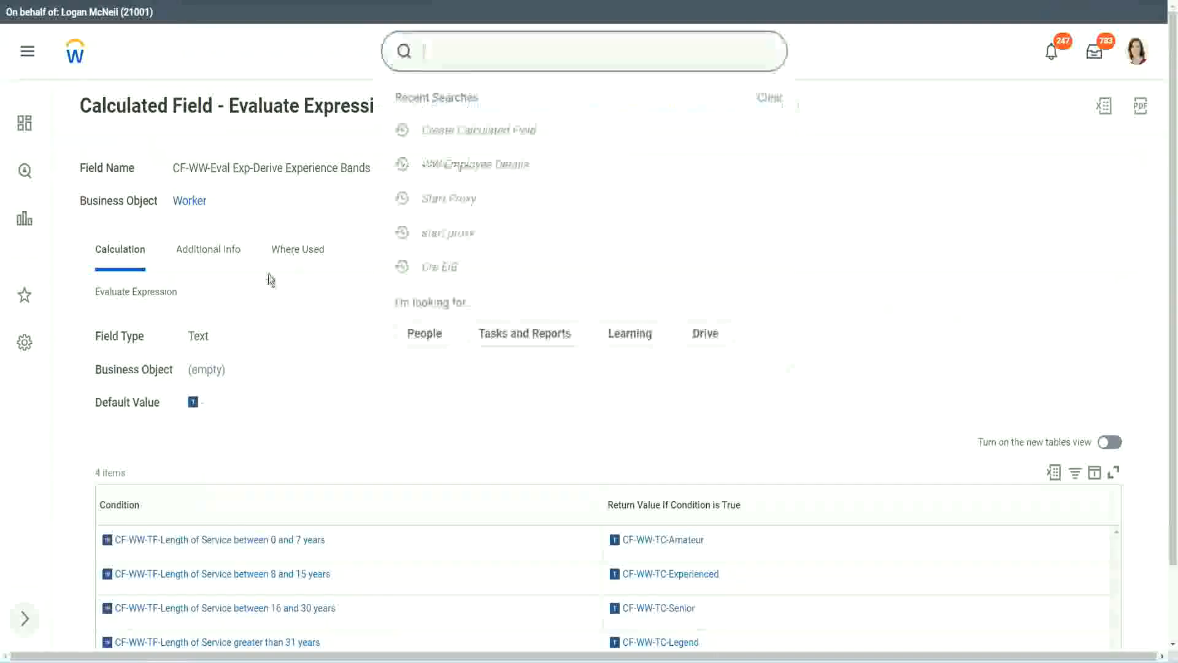
left_click(835, 142)
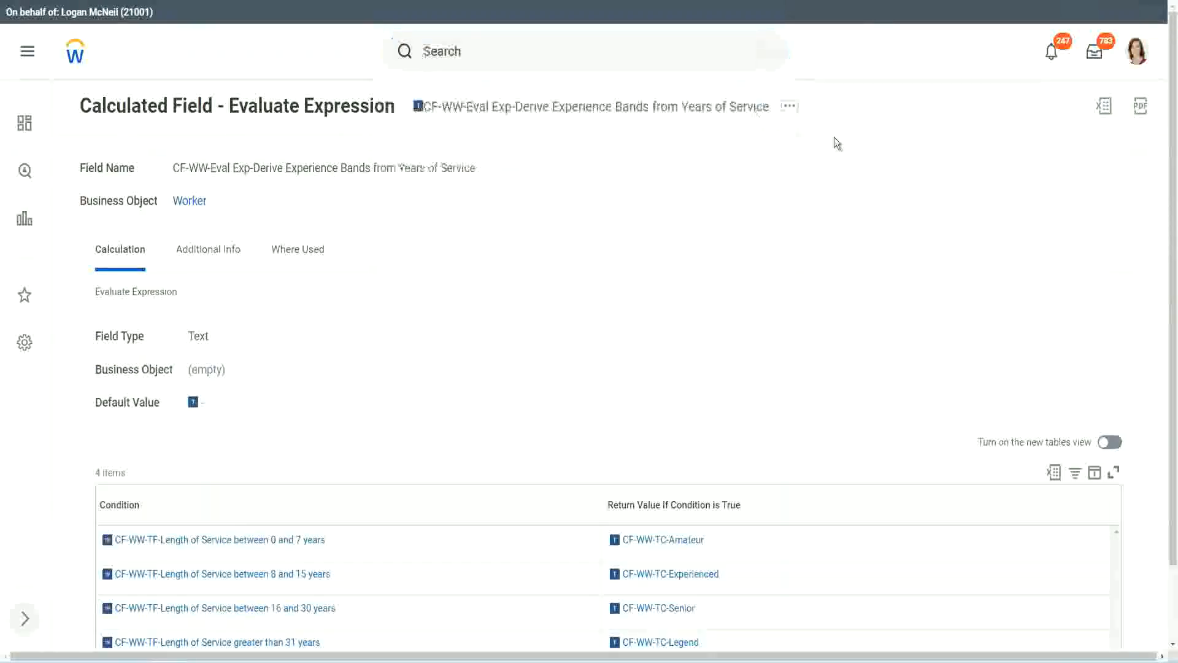
- Search for "create calc field" and open the Create Calculated Field task
left_click(466, 46)
type("create calc")
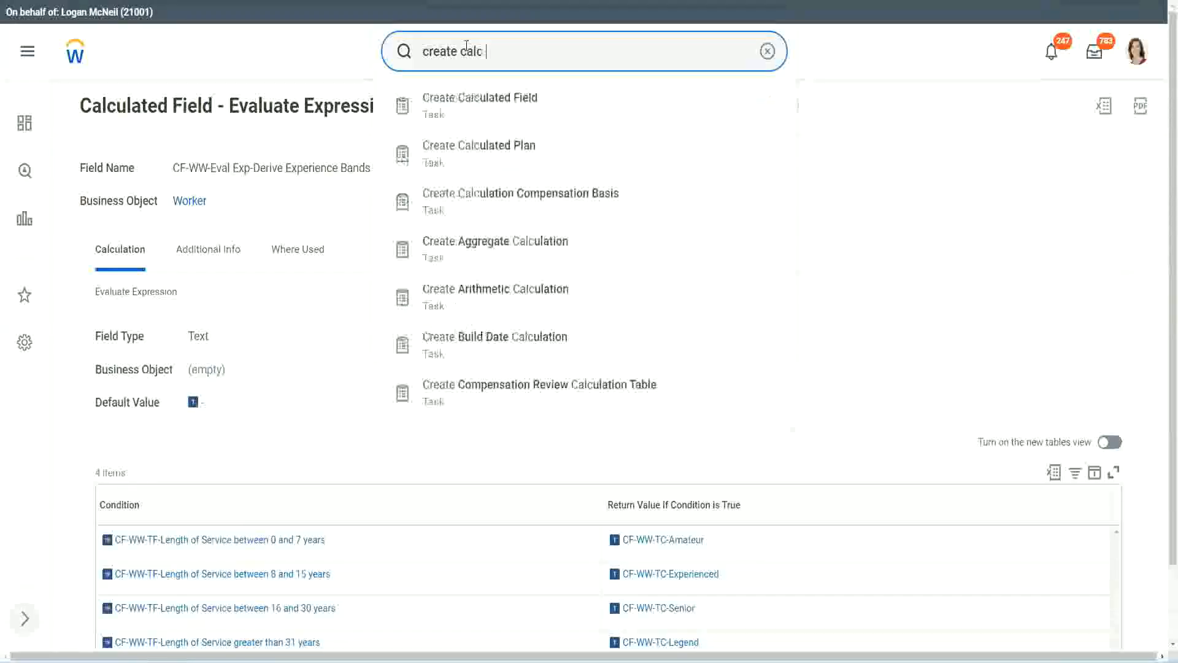
type(" field")
left_click(490, 114)
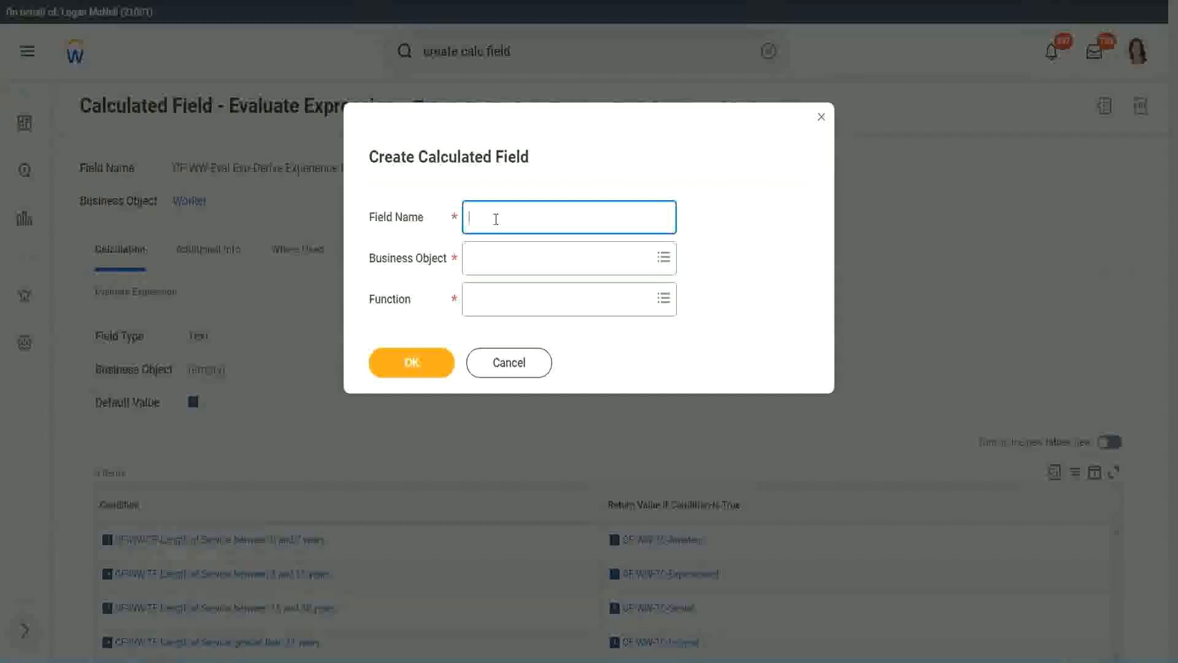
- Name the new calculated field CF-WW-LRB-Identify Experience Bands from years of Service
type("CF-WW-LRB-Identify Exeper")
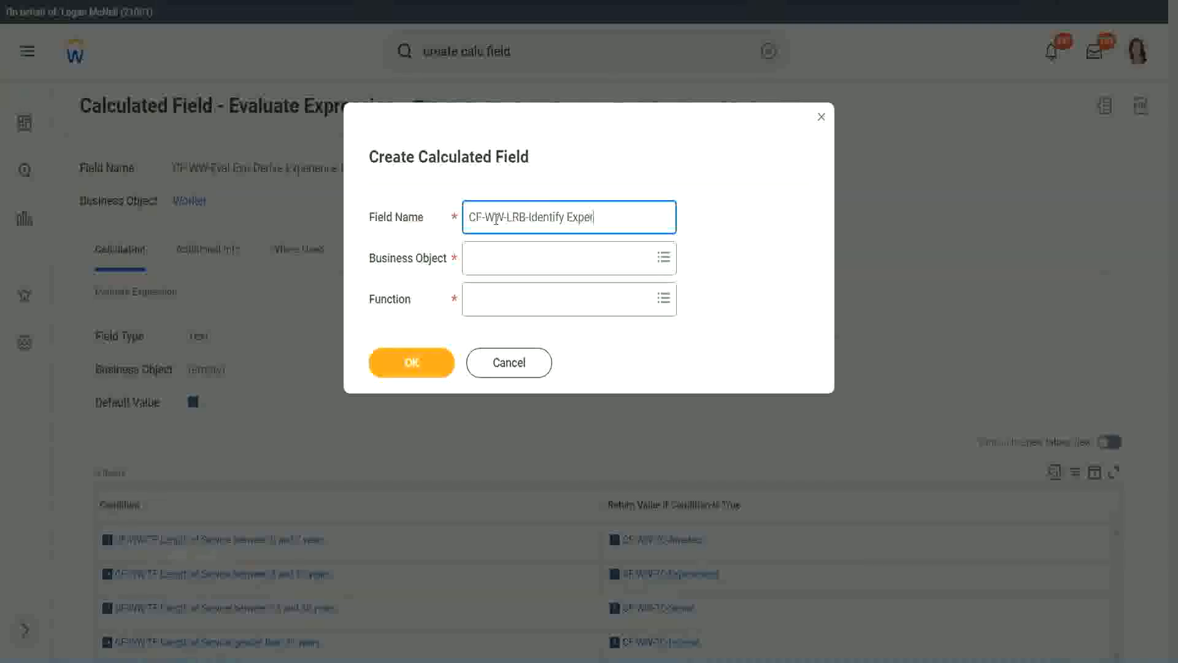
type("ience Bands from years of Se")
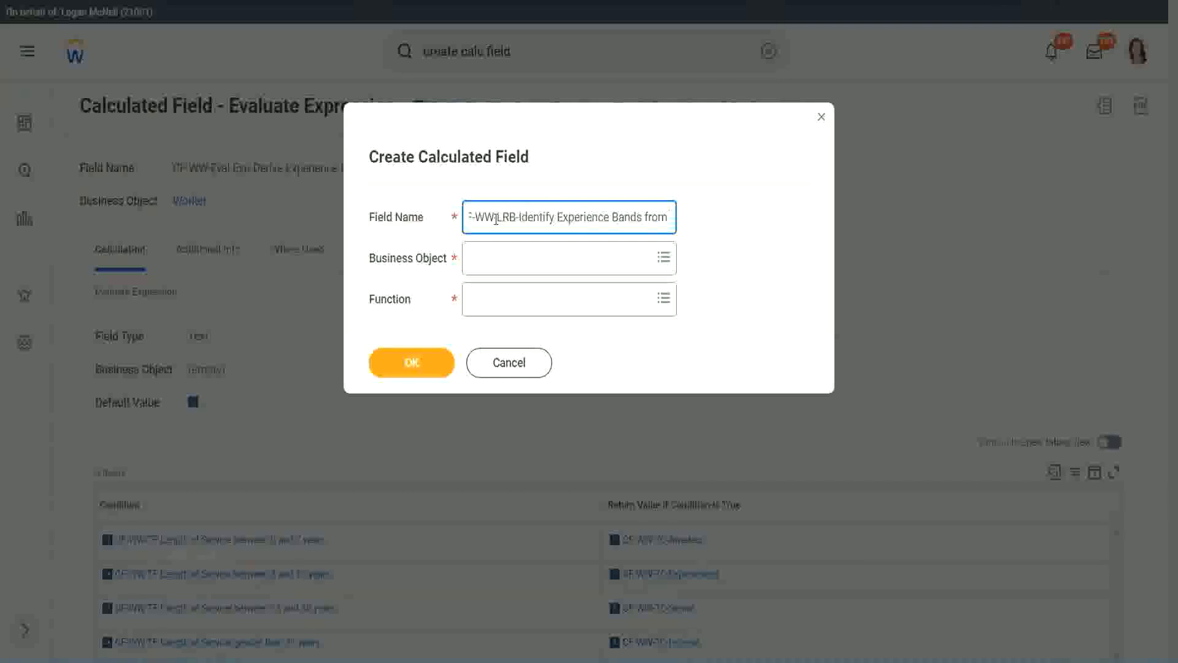
type("rvice")
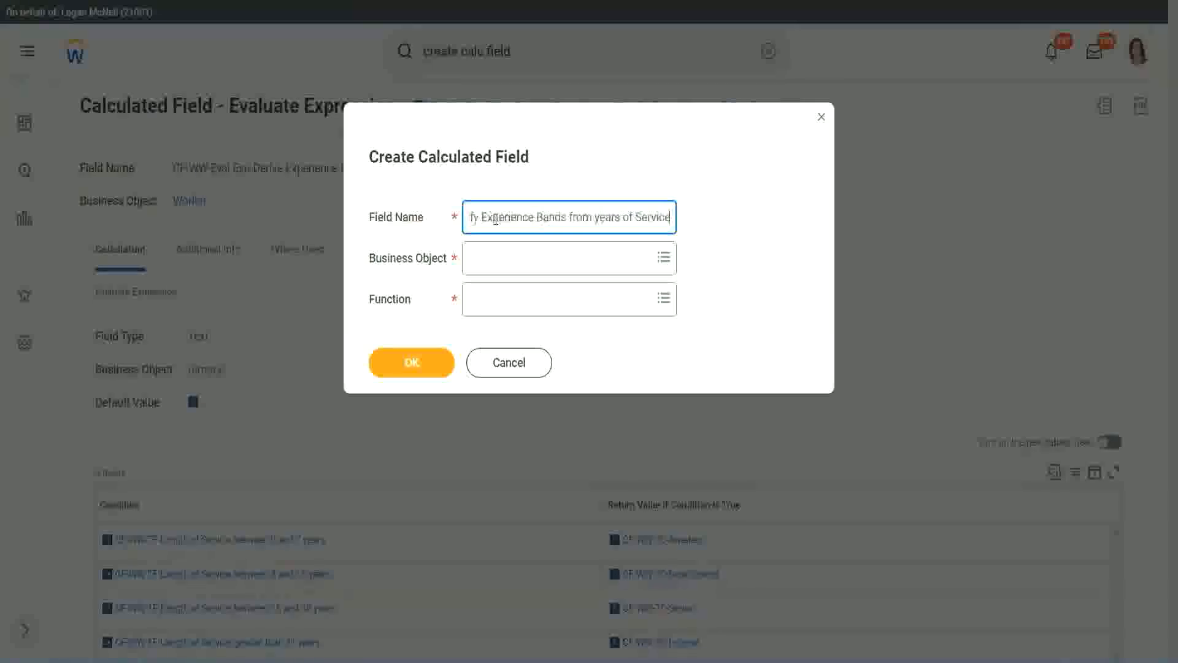
- Set the calculated field's business object to Worker
key("Tab")
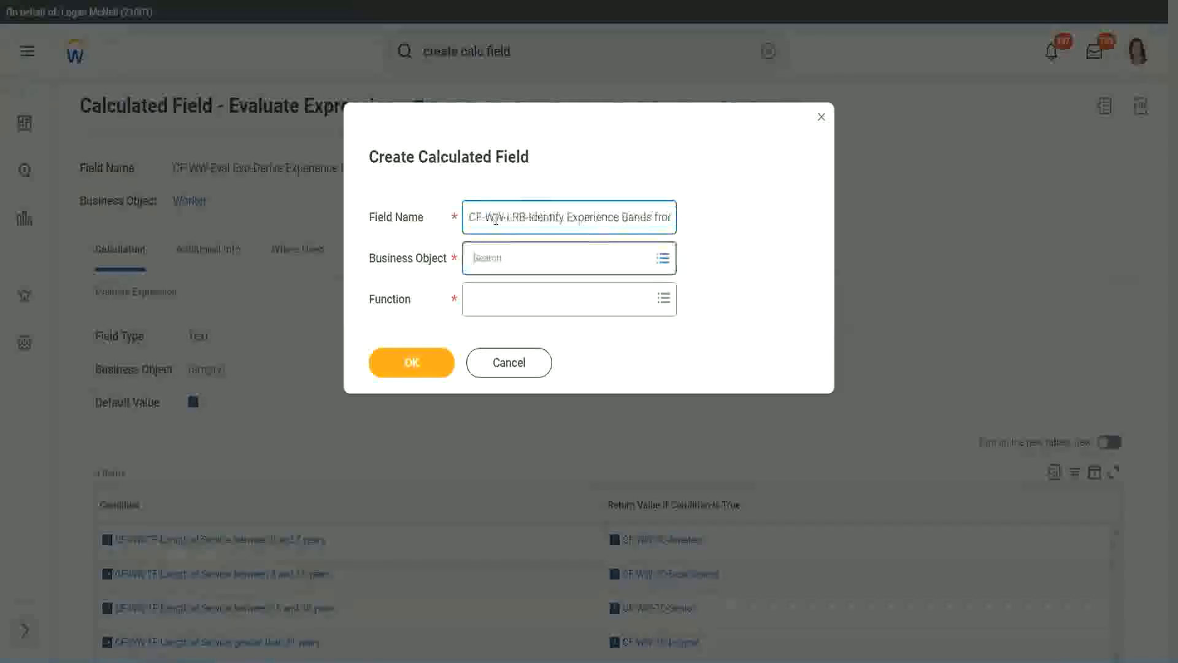
type("wor")
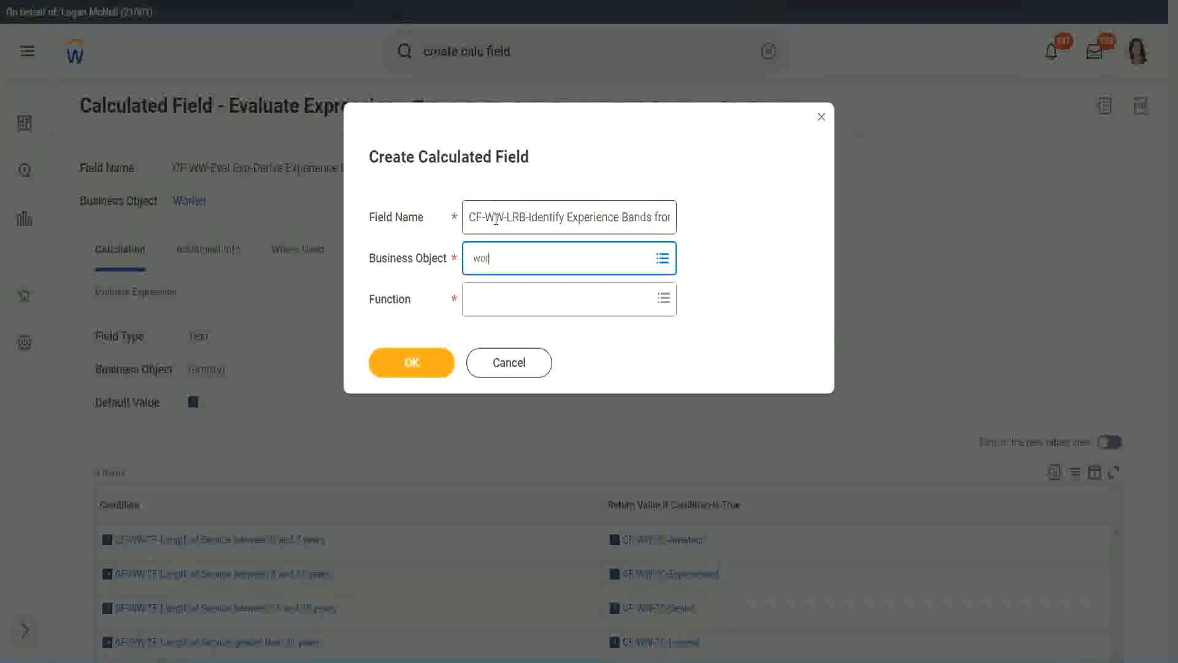
type("ker")
key("Return")
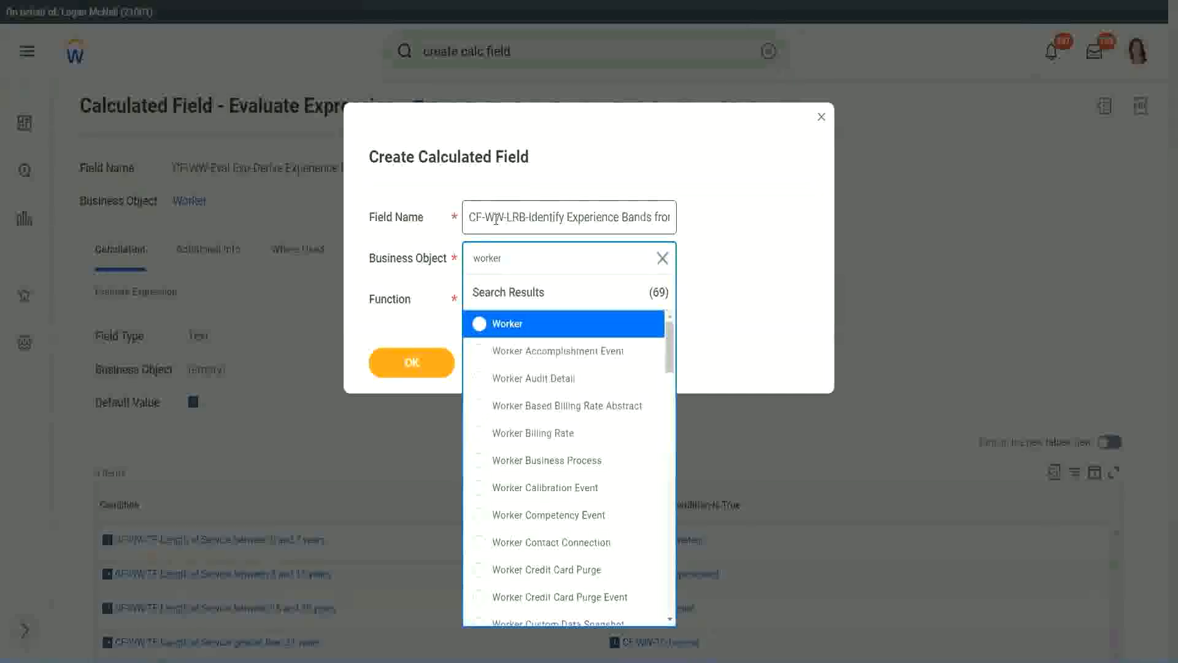
key("Return")
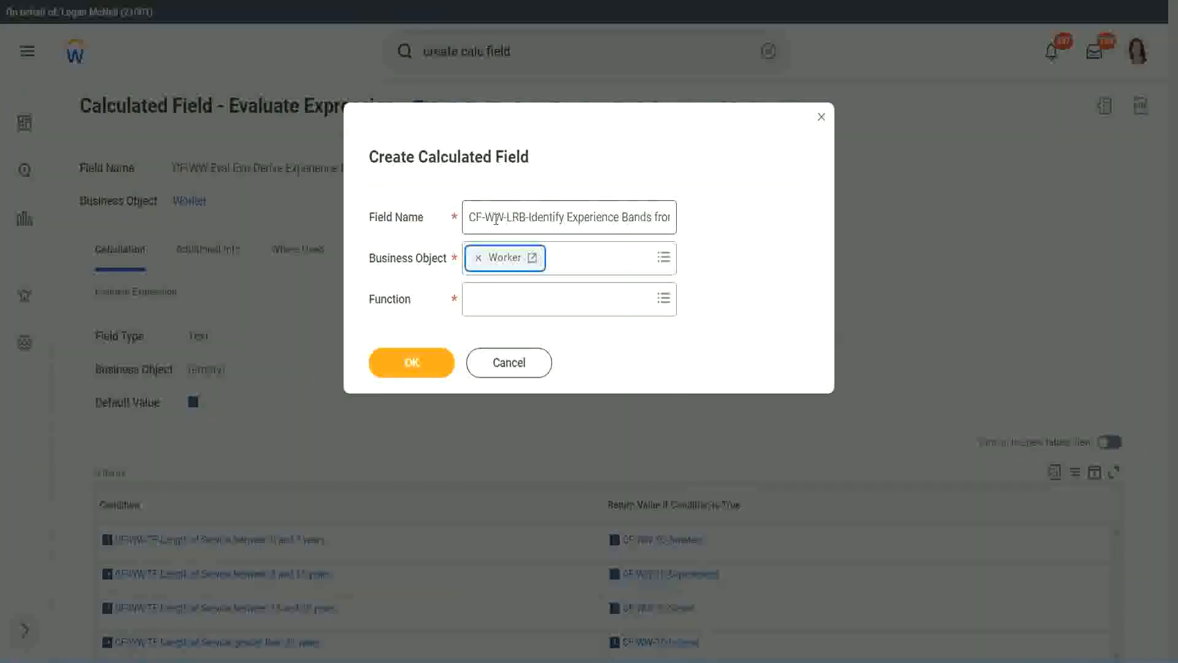
- Choose Lookup Range Band as the calculated field's function and continue to its definition
key("Tab")
type("lrb")
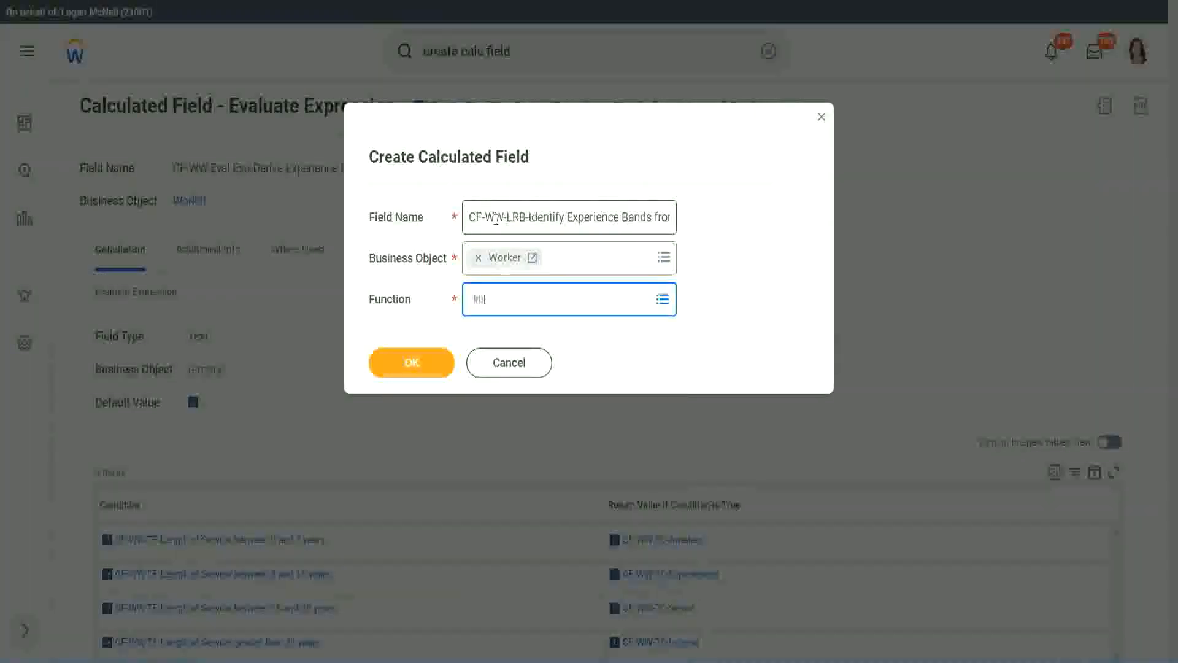
key("Return")
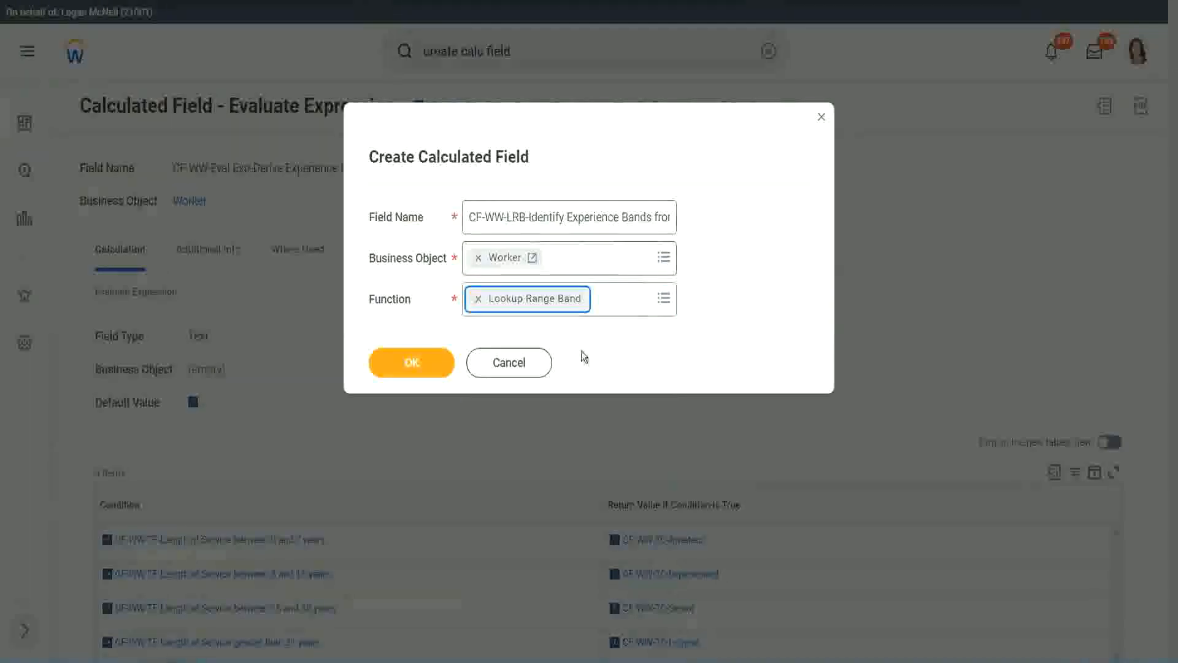
left_click(420, 371)
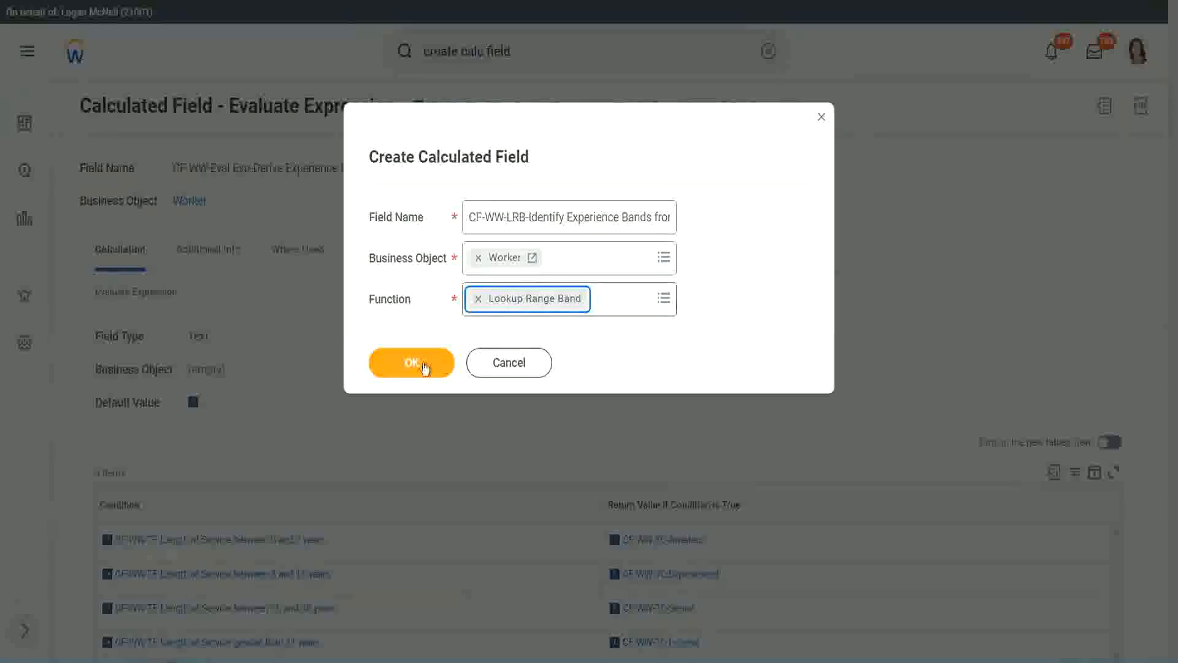
left_click(421, 364)
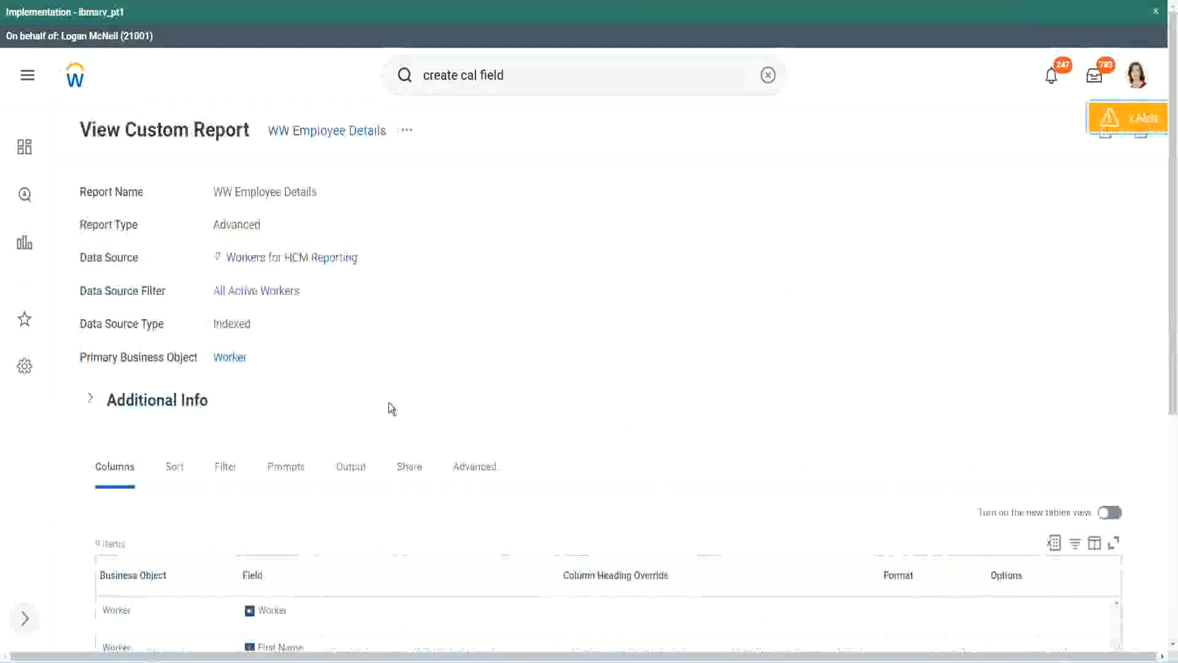
- Copy the field name CF-WW-Convert Text To Number-Number of Years from Length of Service from the report definition and set it as the source field
scroll(393, 402, "down", 5)
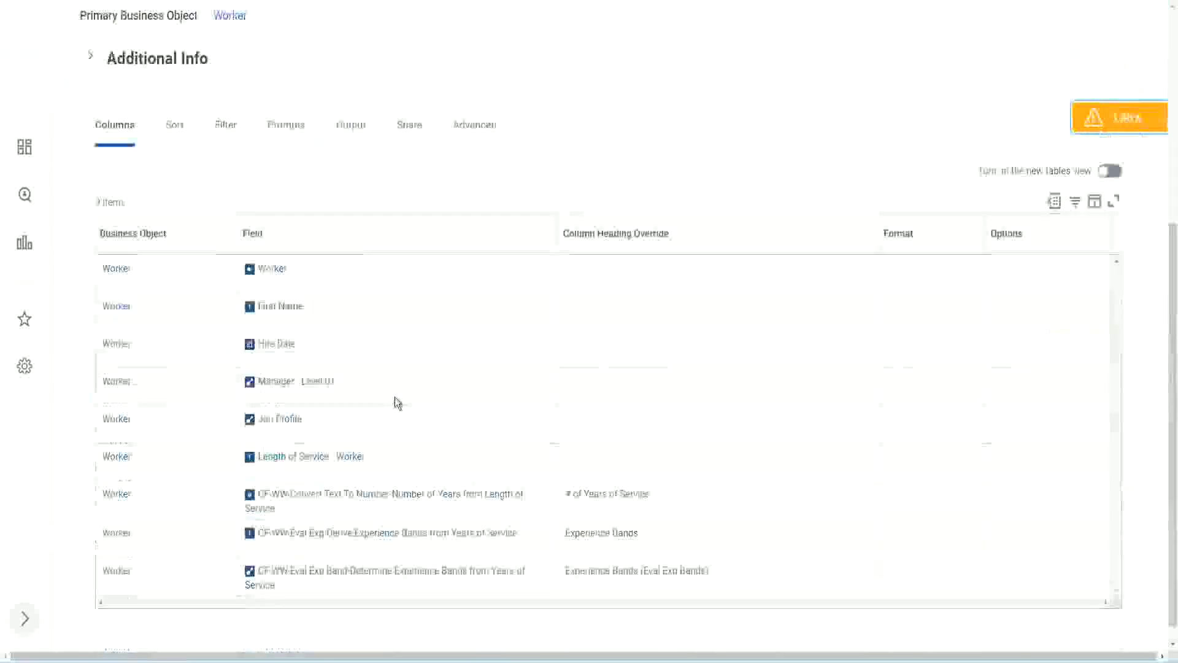
right_click(373, 481)
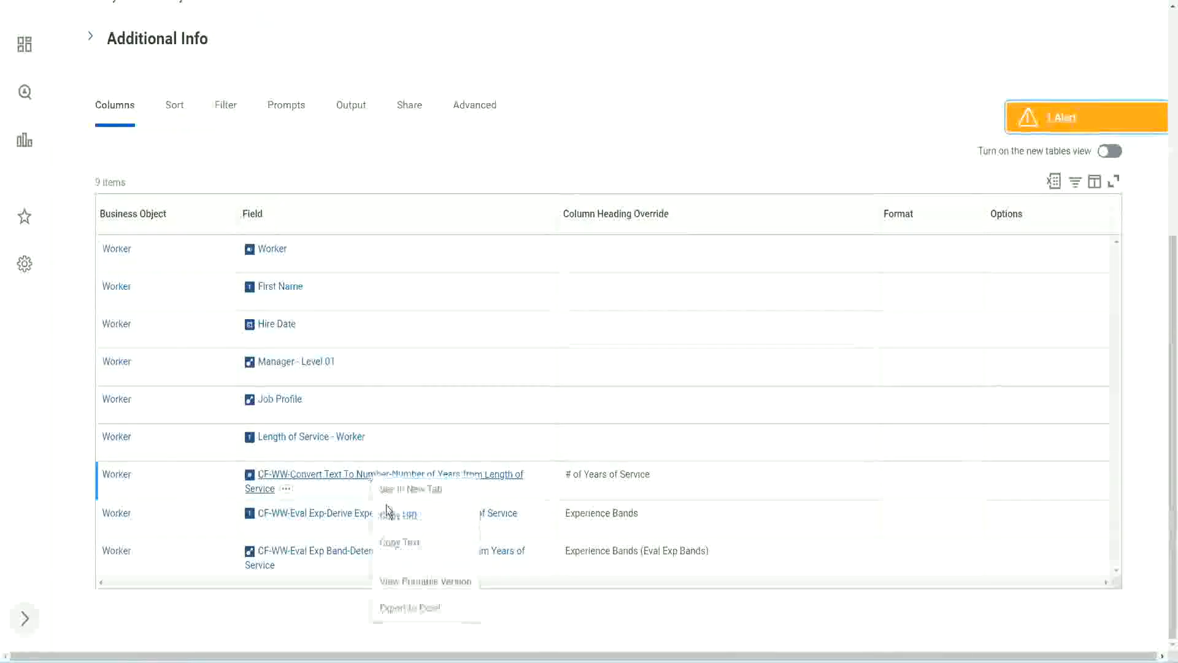
left_click(403, 545)
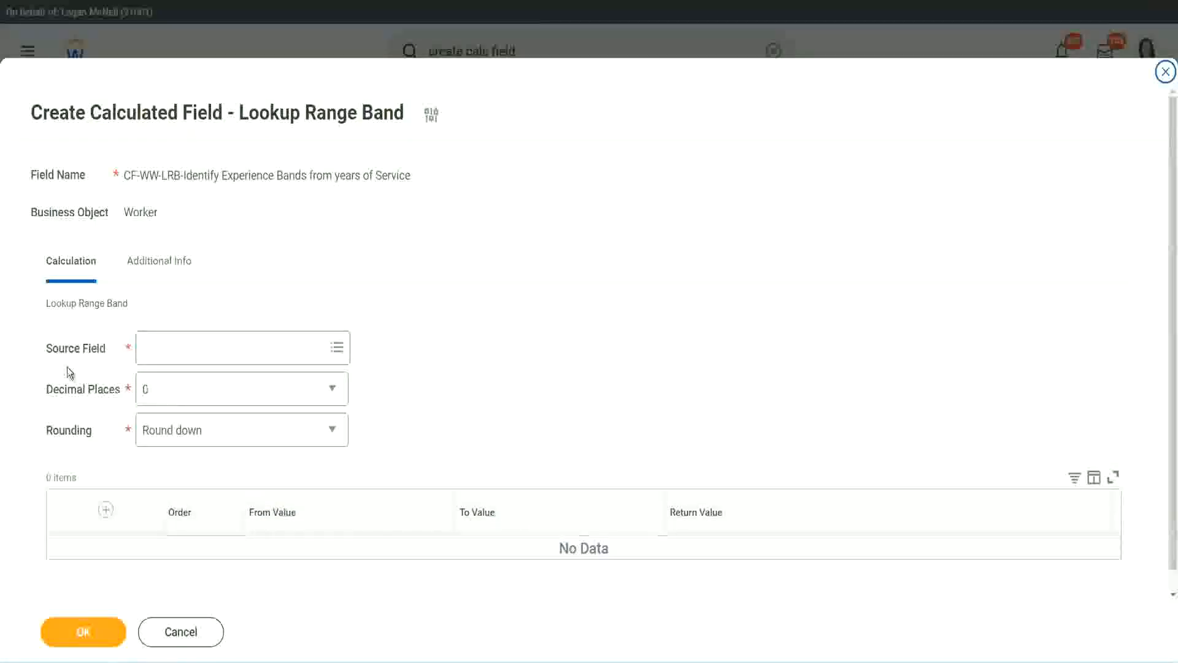
left_click(183, 349)
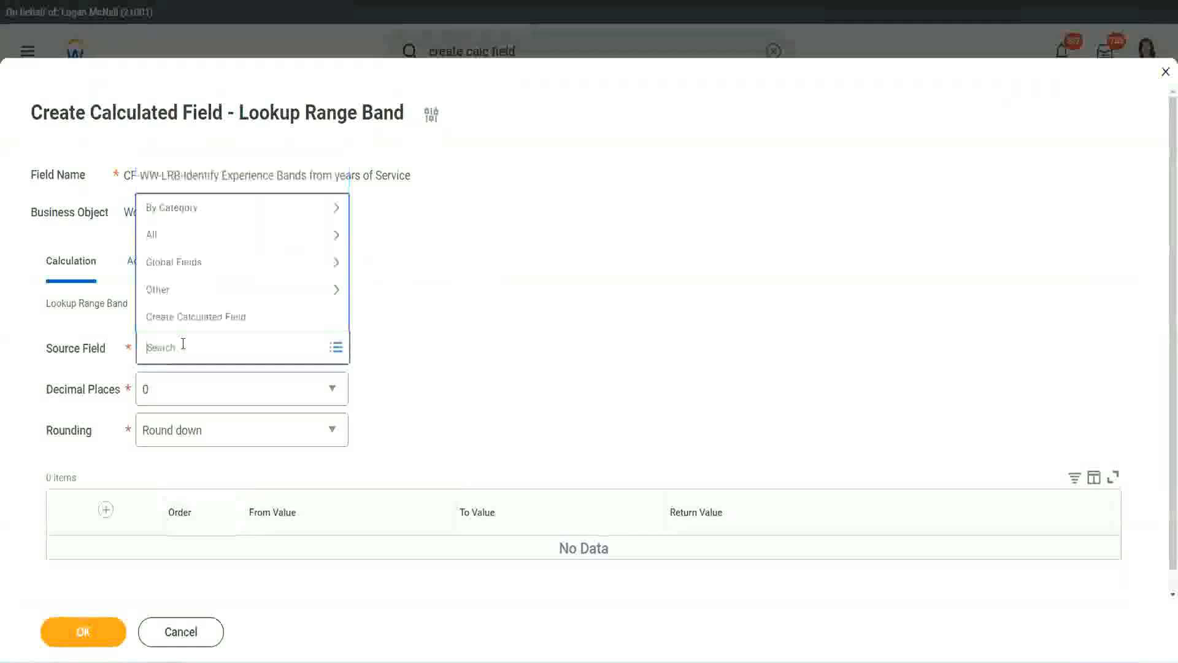
key("ctrl+v")
key("Return")
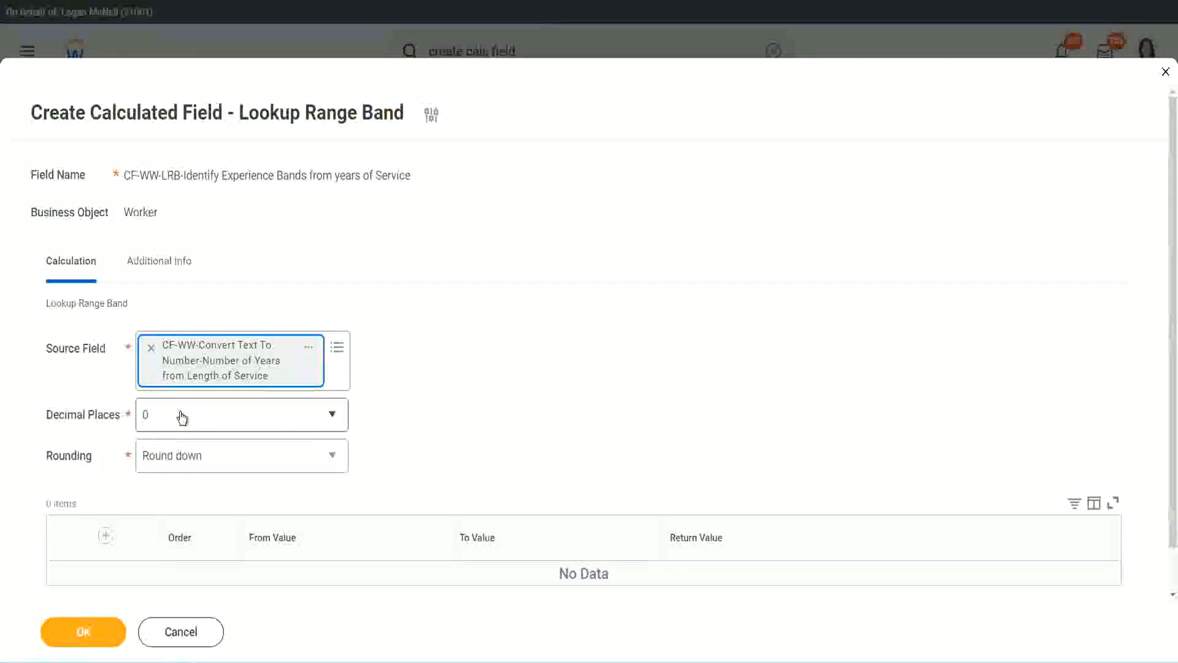
- Keep the decimal places at 0 and set the rounding option to Round
left_click(230, 422)
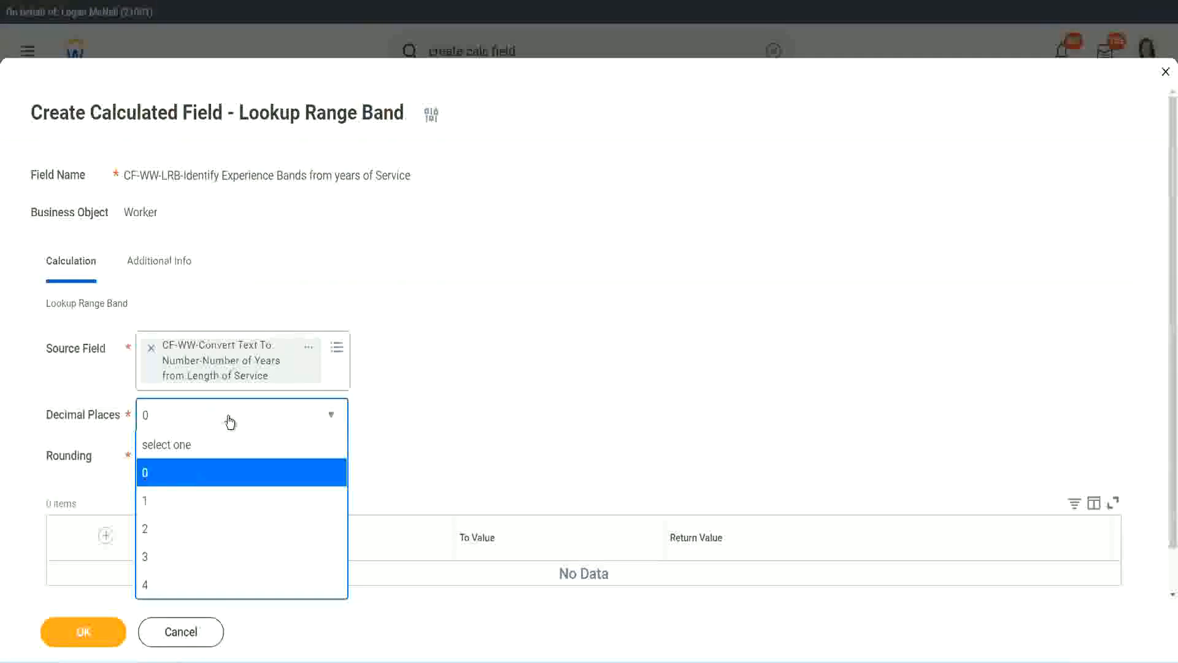
left_click(459, 404)
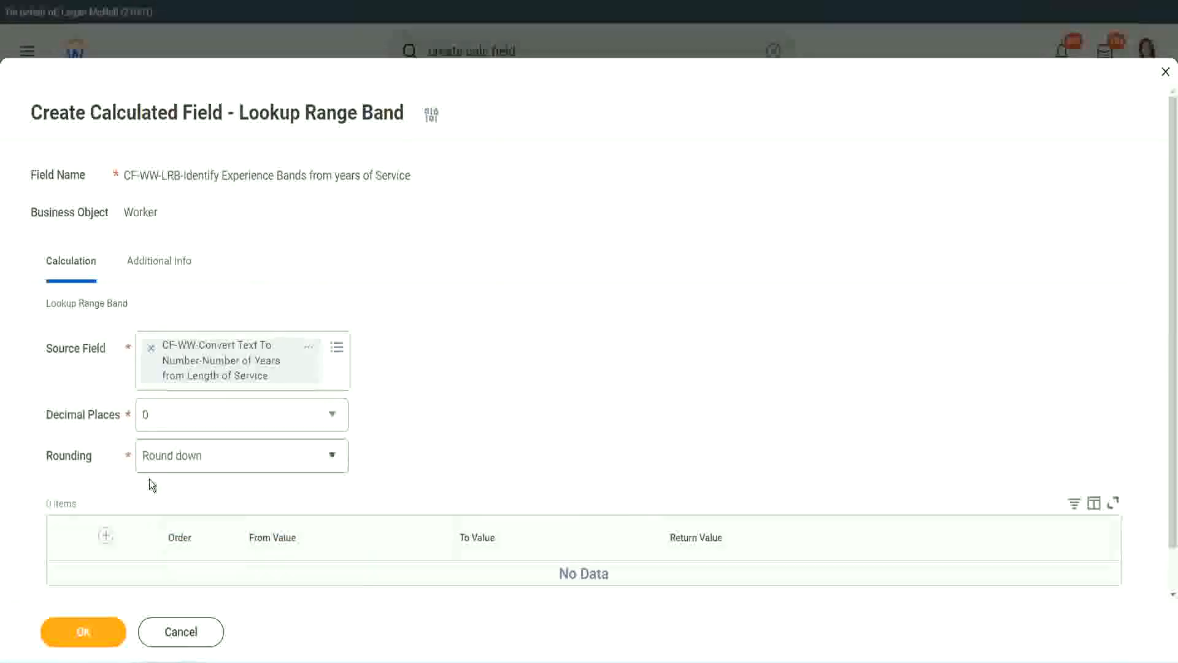
left_click(189, 460)
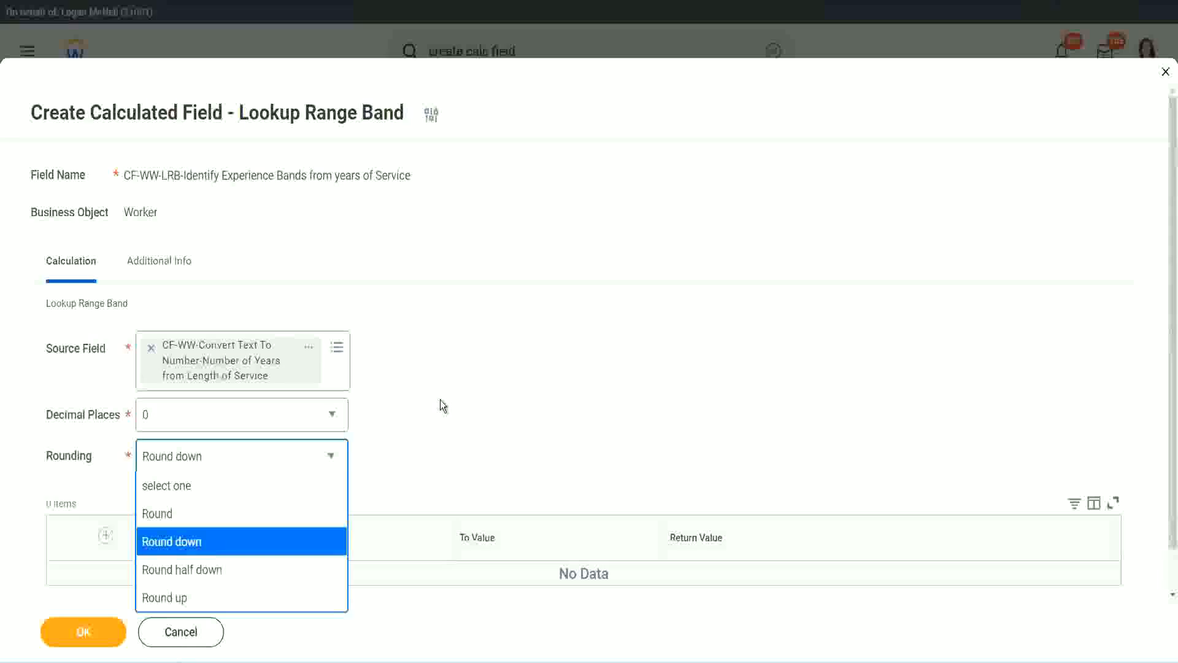
left_click(414, 452)
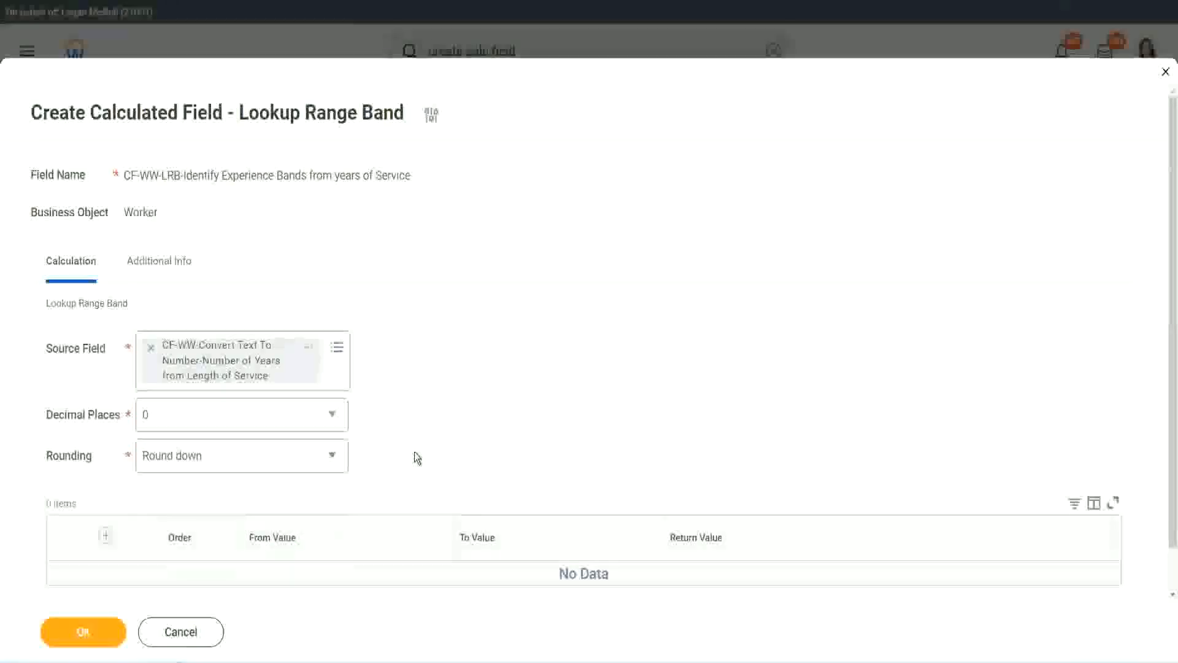
left_click(201, 461)
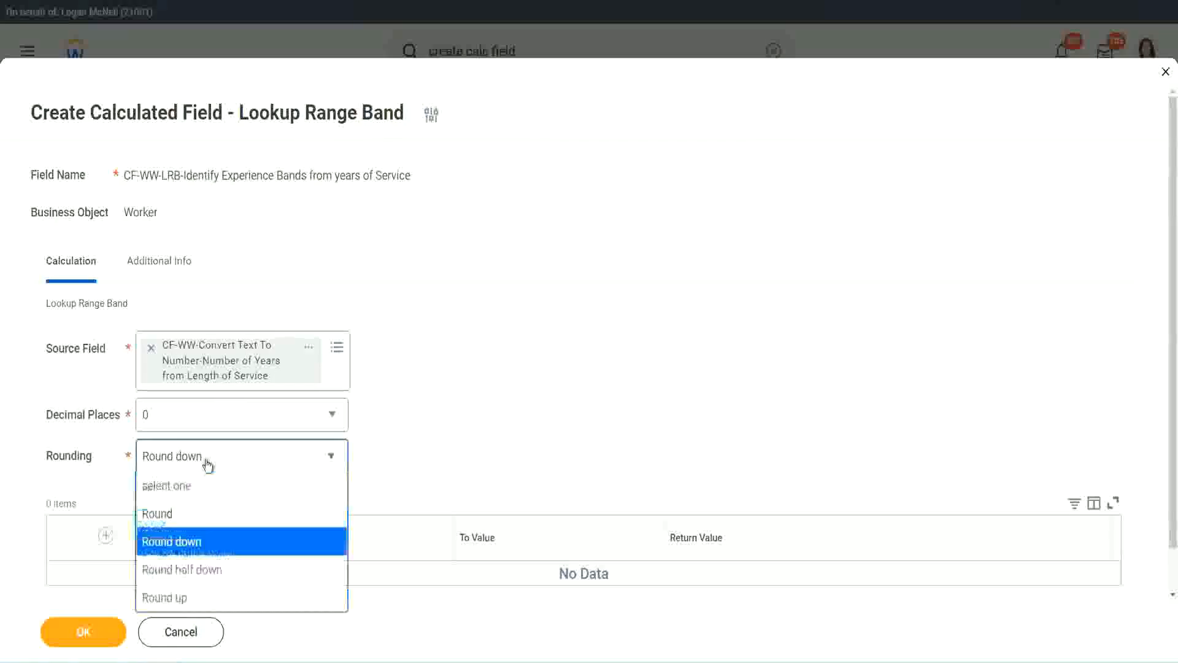
left_click(196, 517)
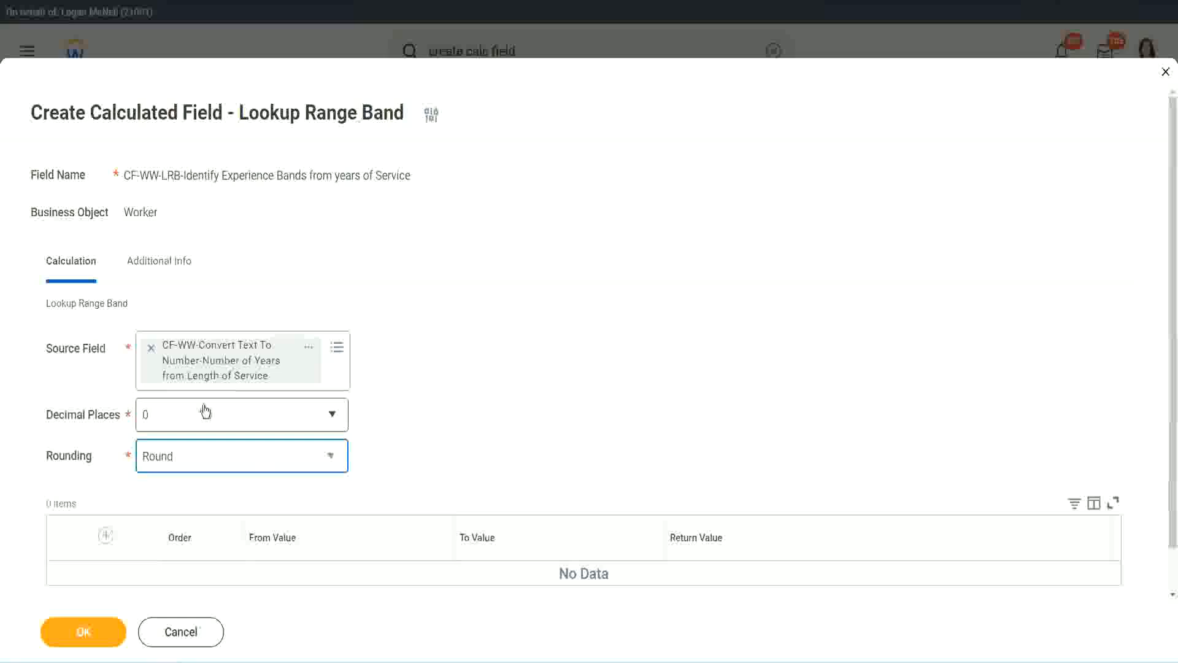
- Add a range band from 0 to 7 with the return value Amateur
left_click(108, 536)
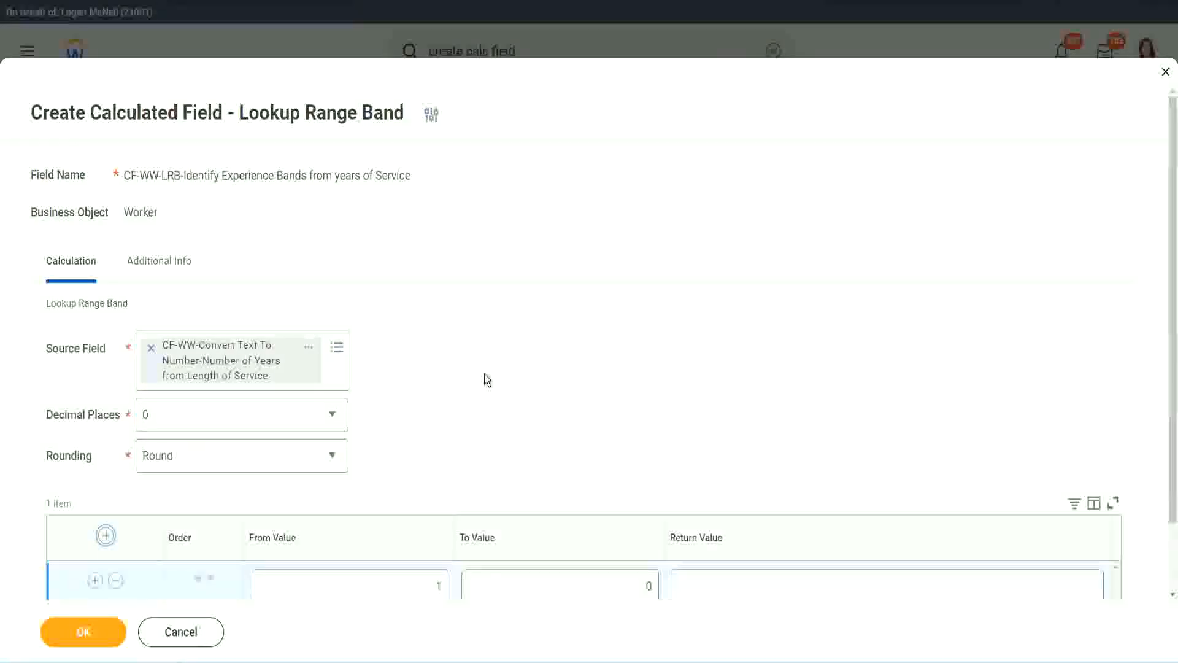
scroll(488, 375, "down", 1)
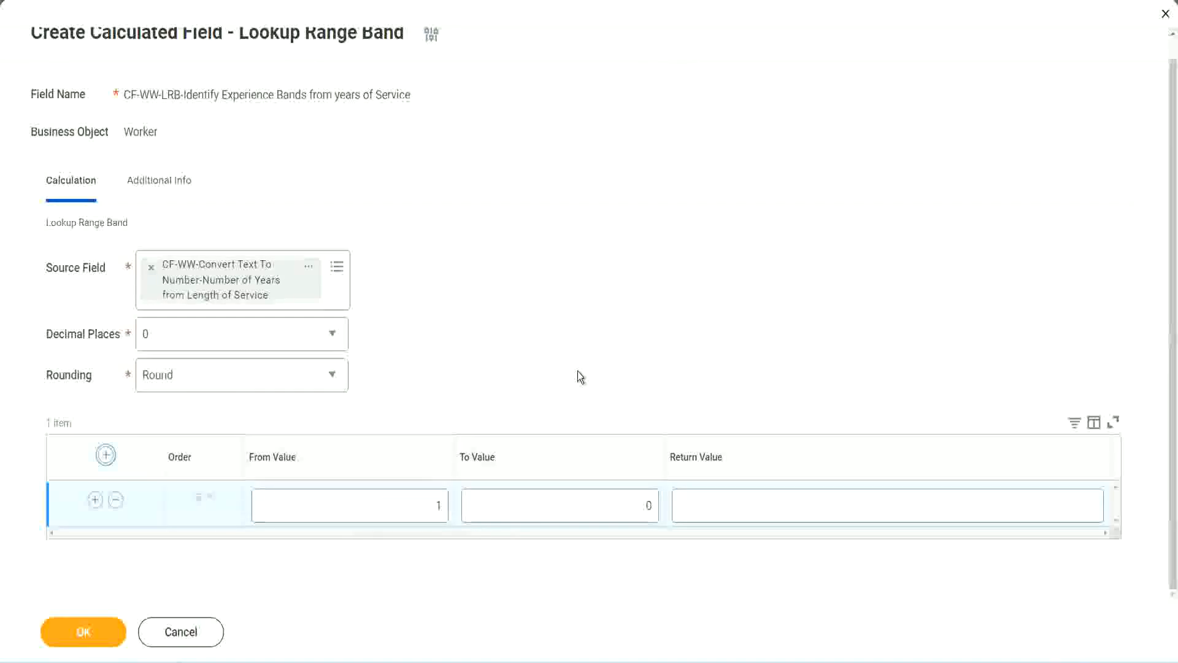
left_click(429, 510)
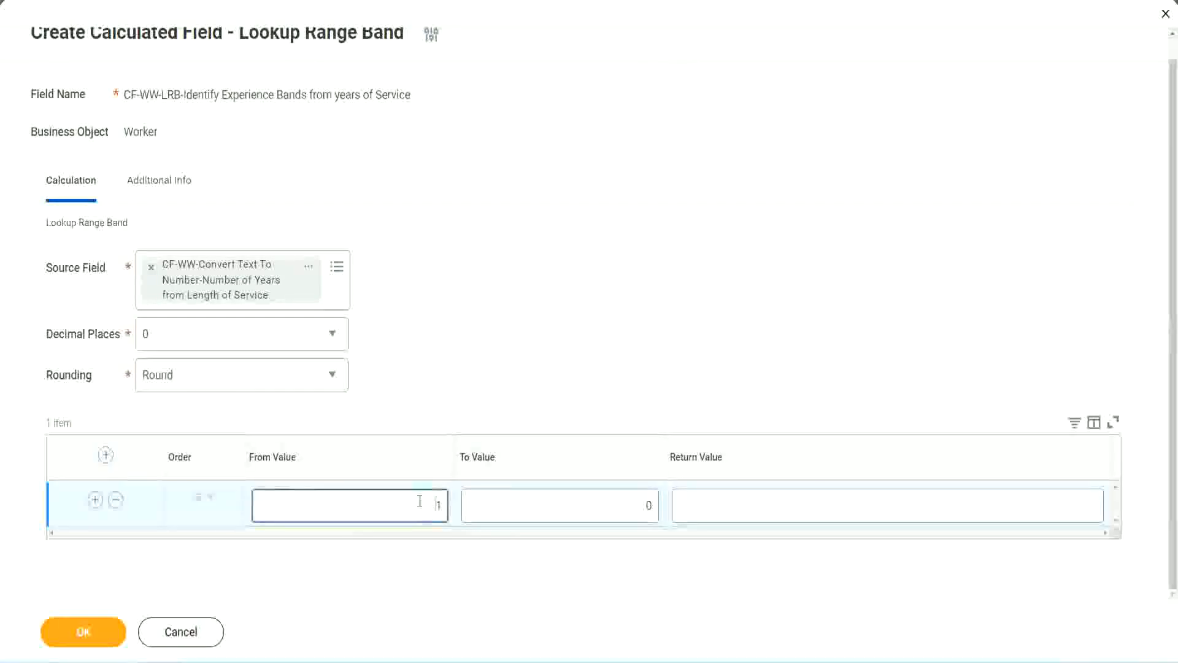
type("0")
key("Tab")
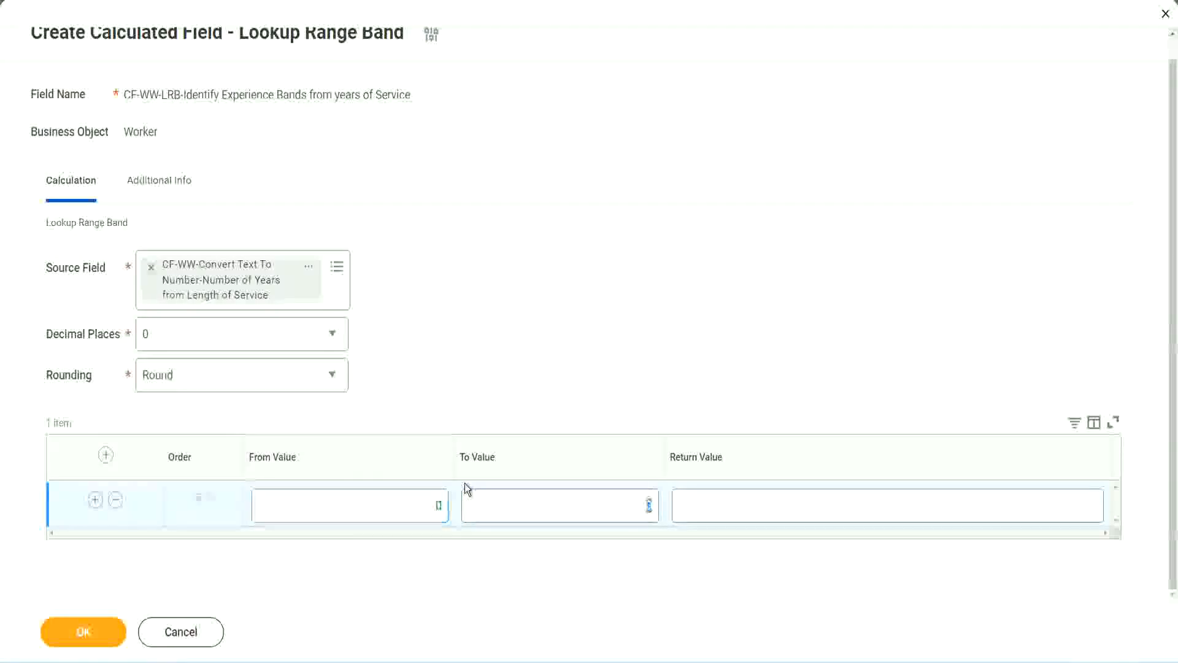
type("7")
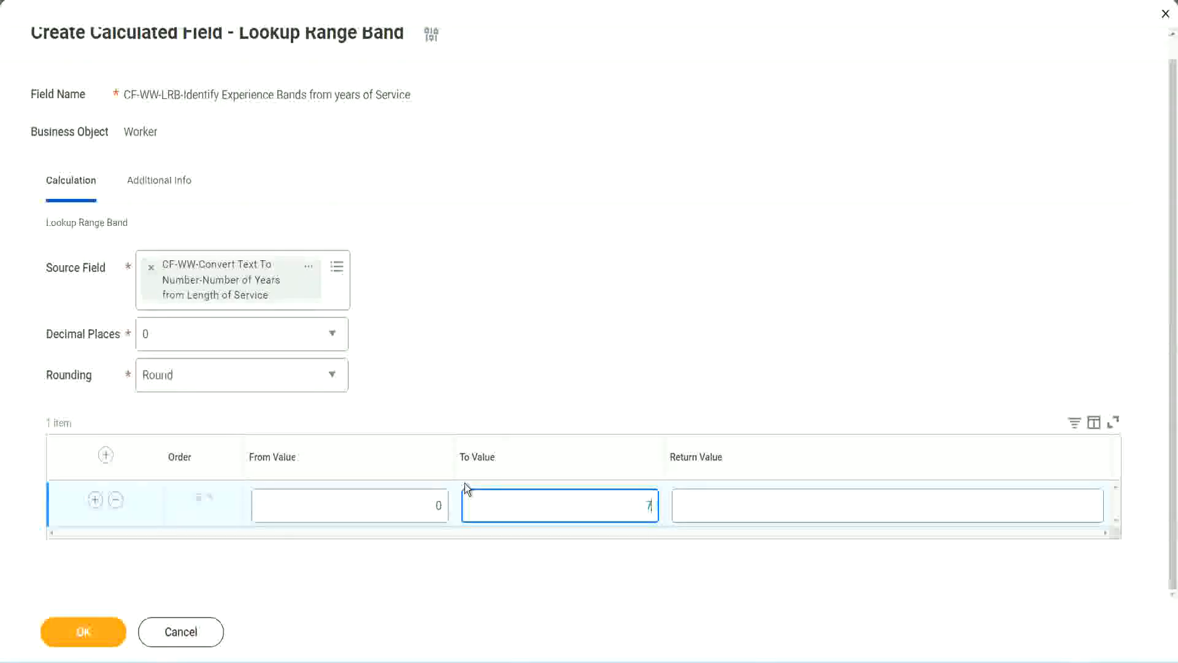
key("Tab")
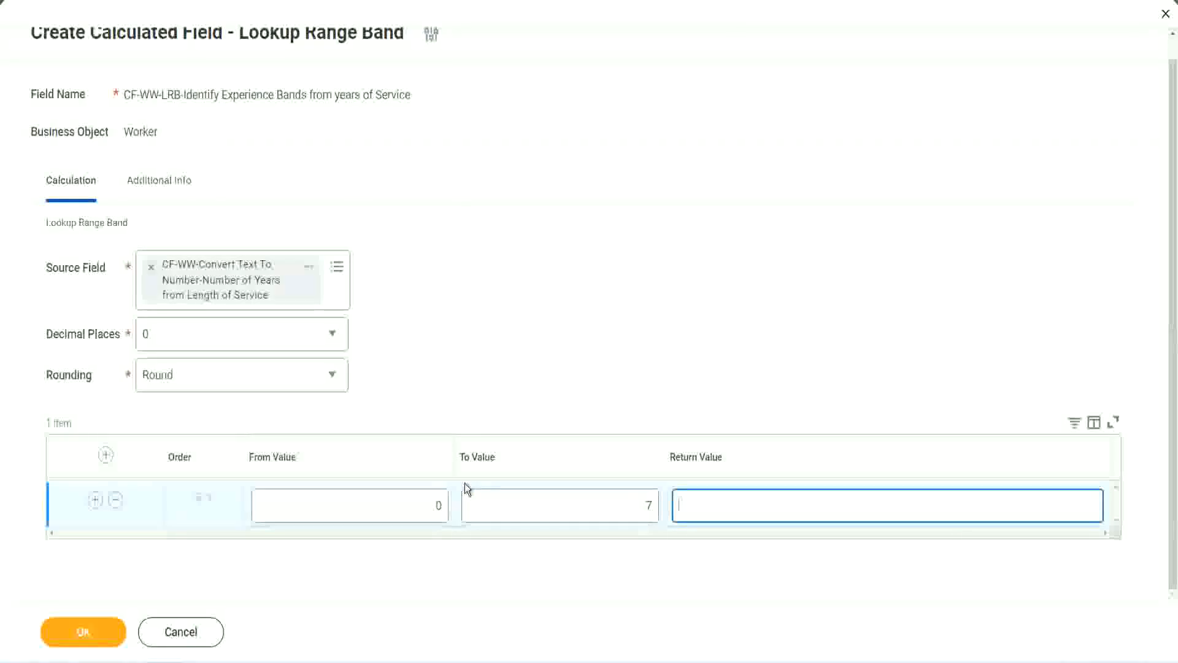
type("Amateur")
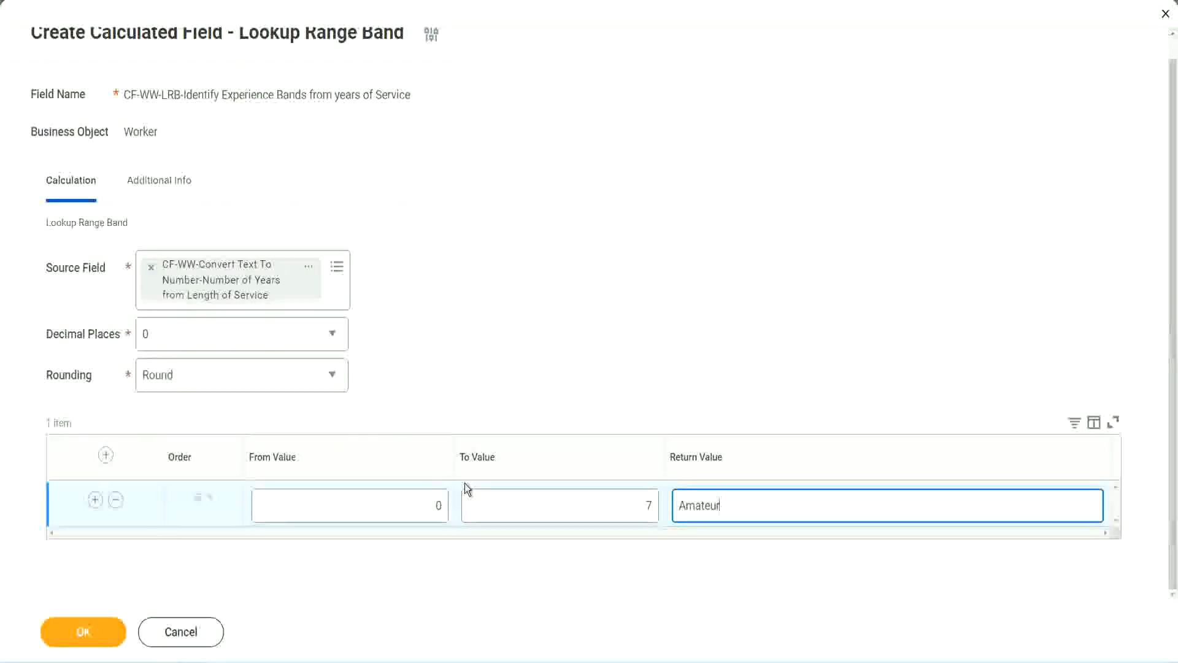
left_click(408, 516)
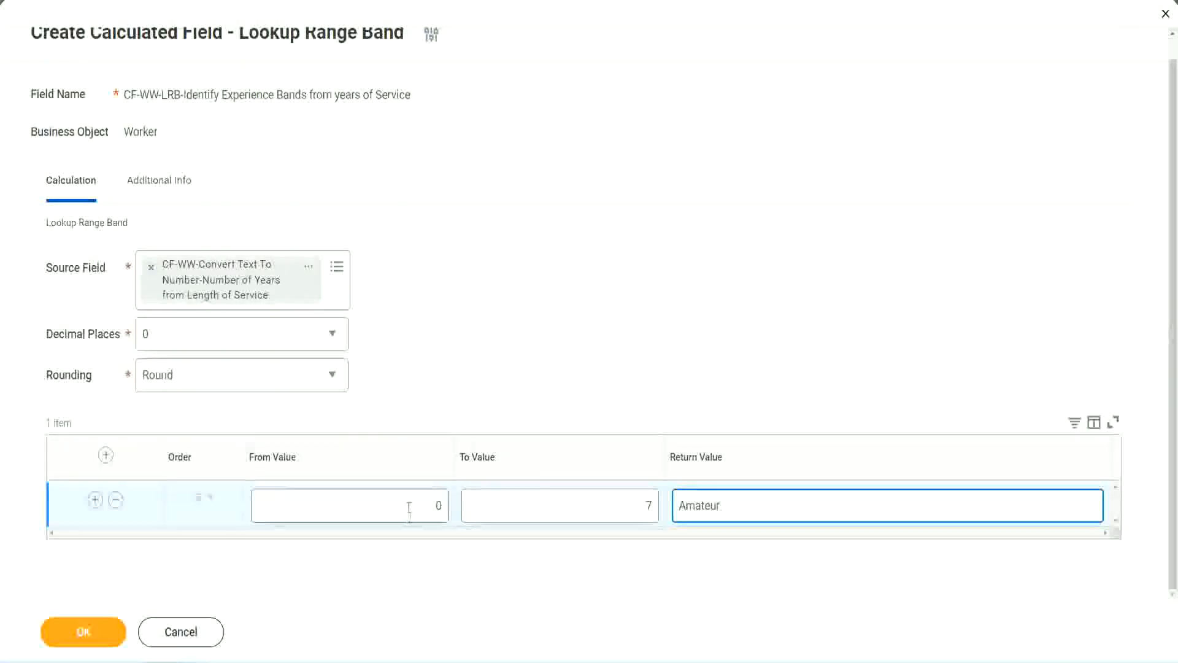
left_click(637, 497)
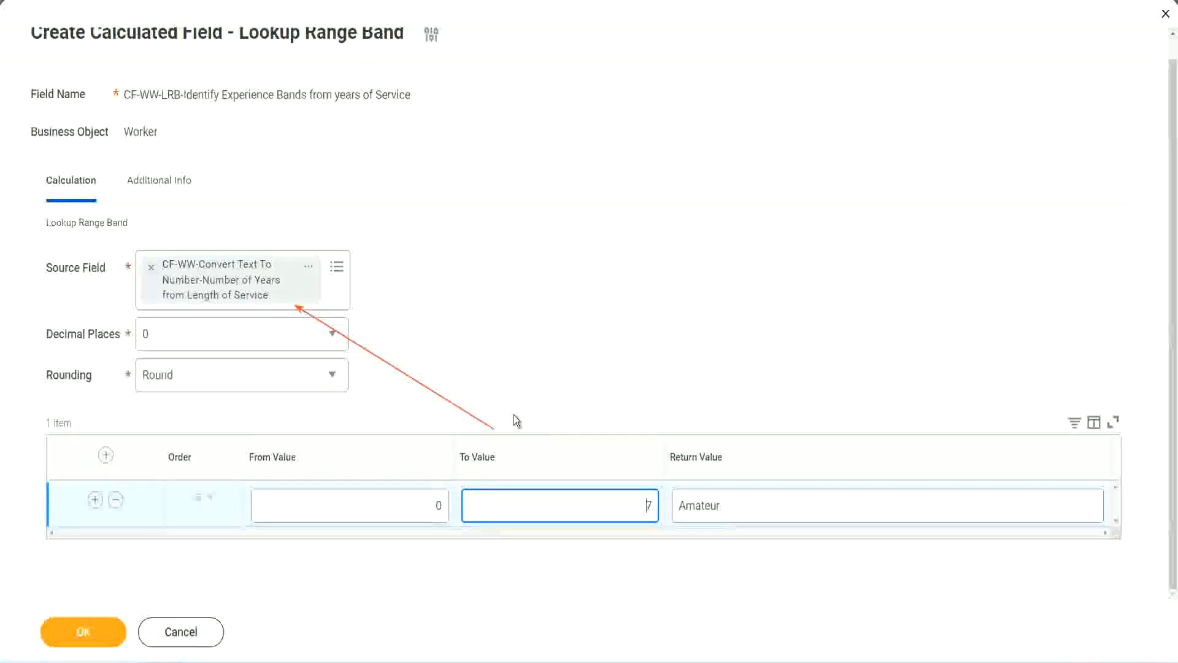
- Add a second range band from 8 to 15 with the return value Experienced
left_click(95, 499)
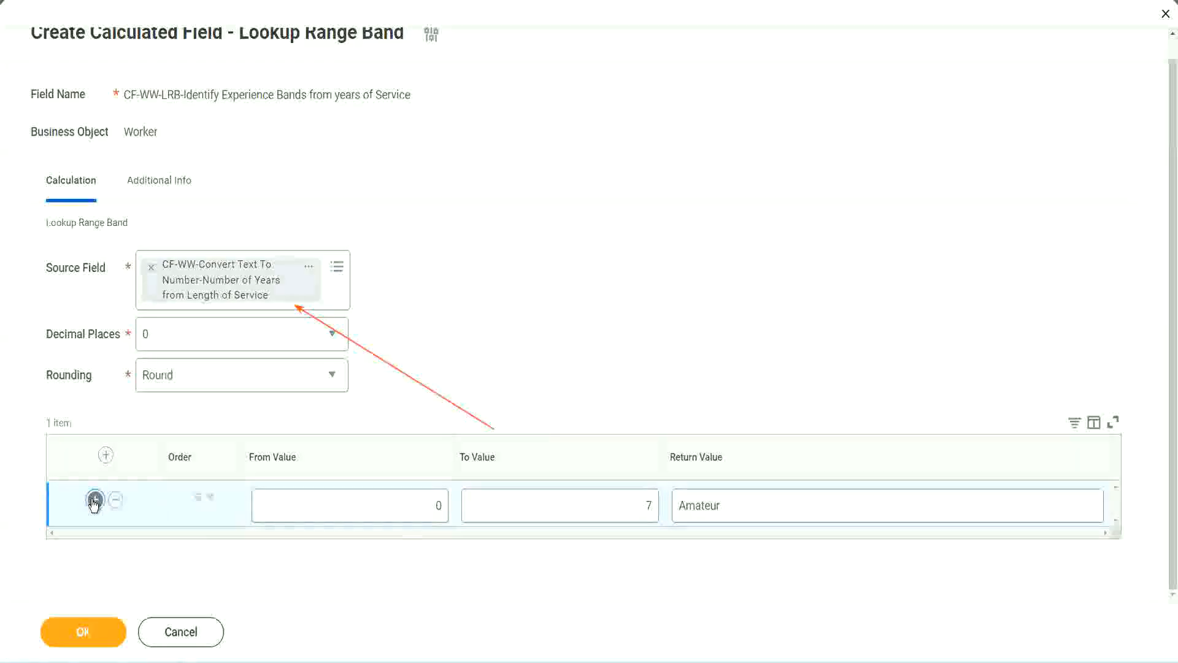
double_click(437, 549)
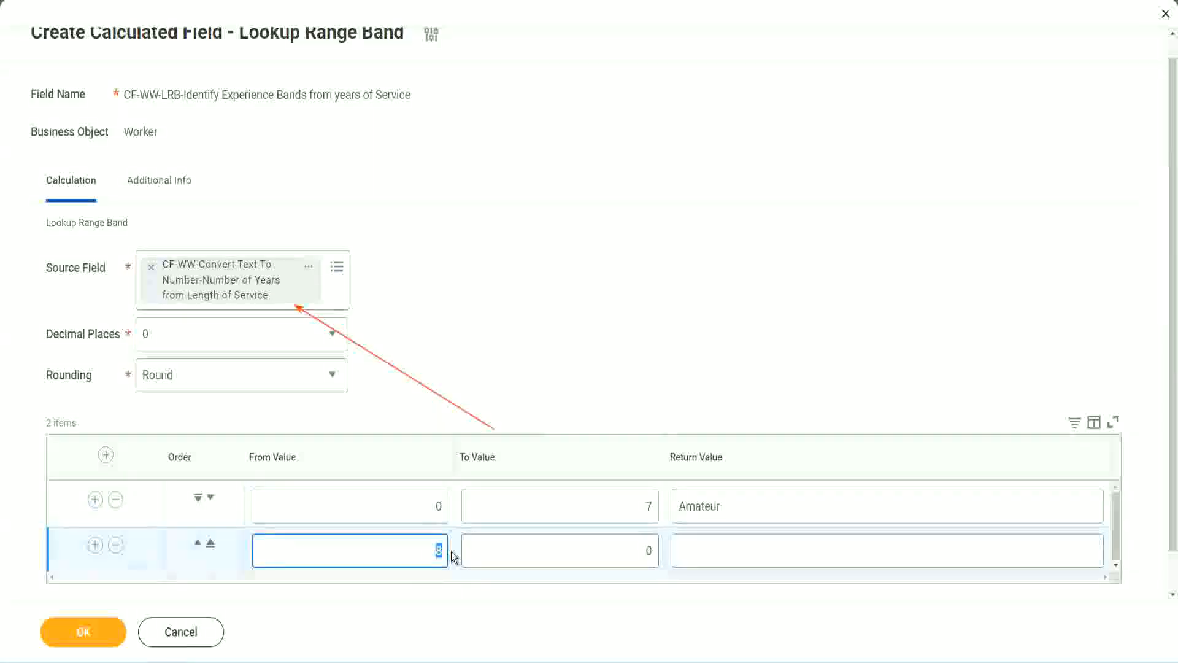
left_click(424, 513)
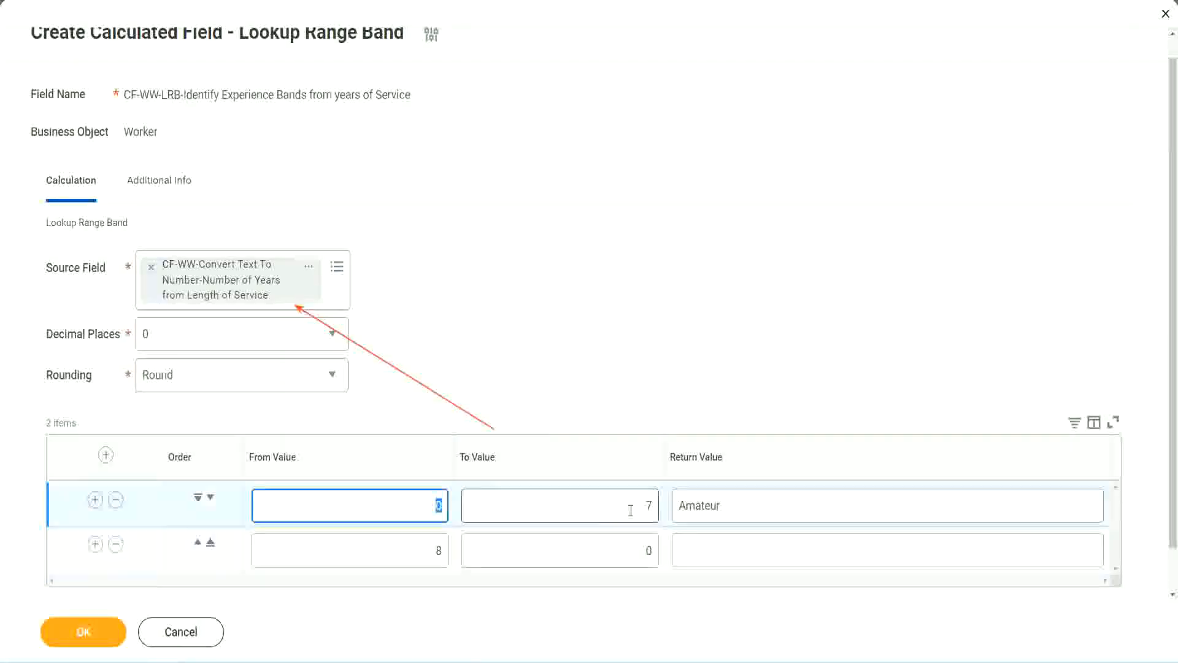
left_click(640, 510)
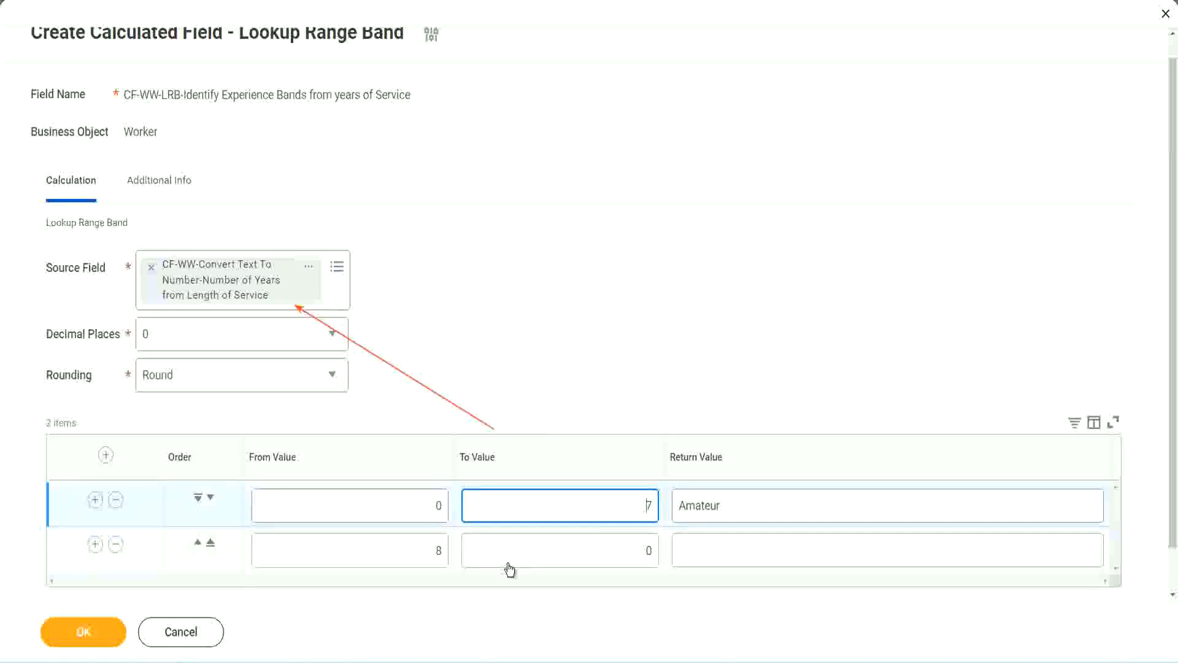
double_click(420, 552)
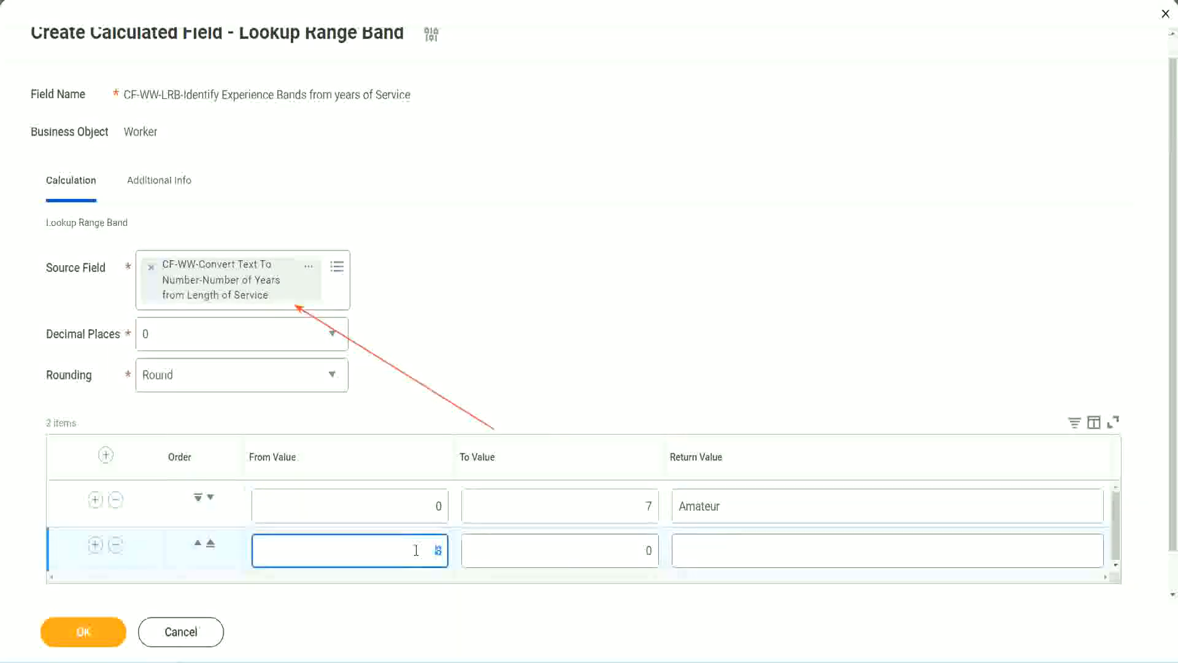
left_click(416, 550)
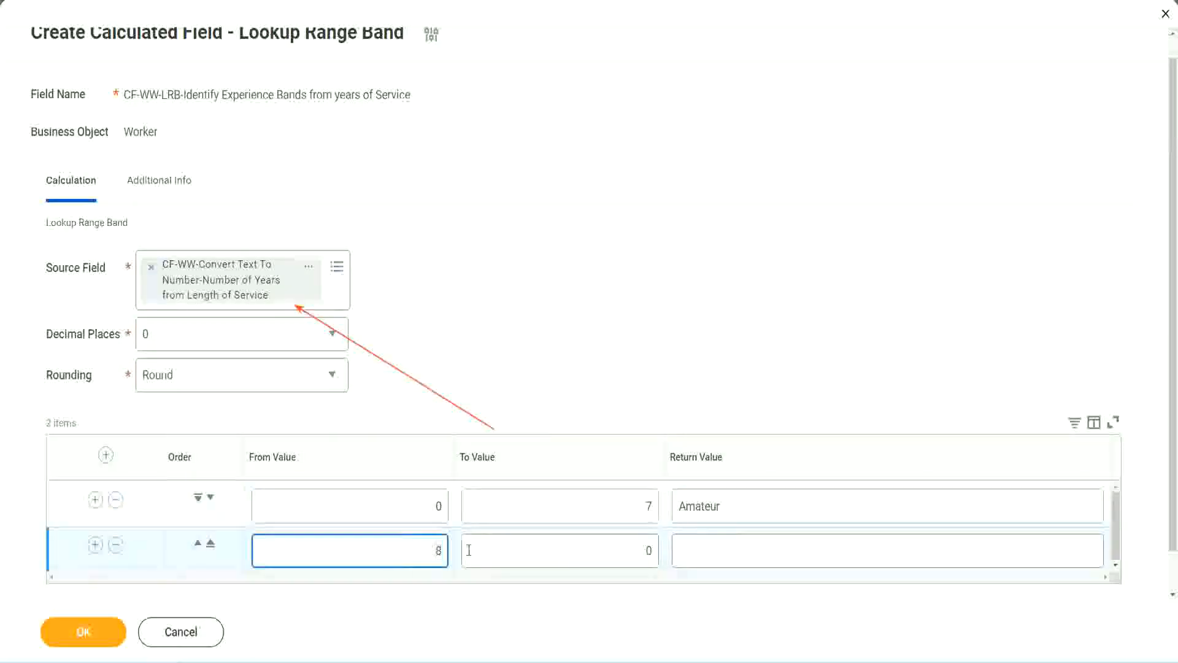
left_click(638, 551)
key("BackSpace")
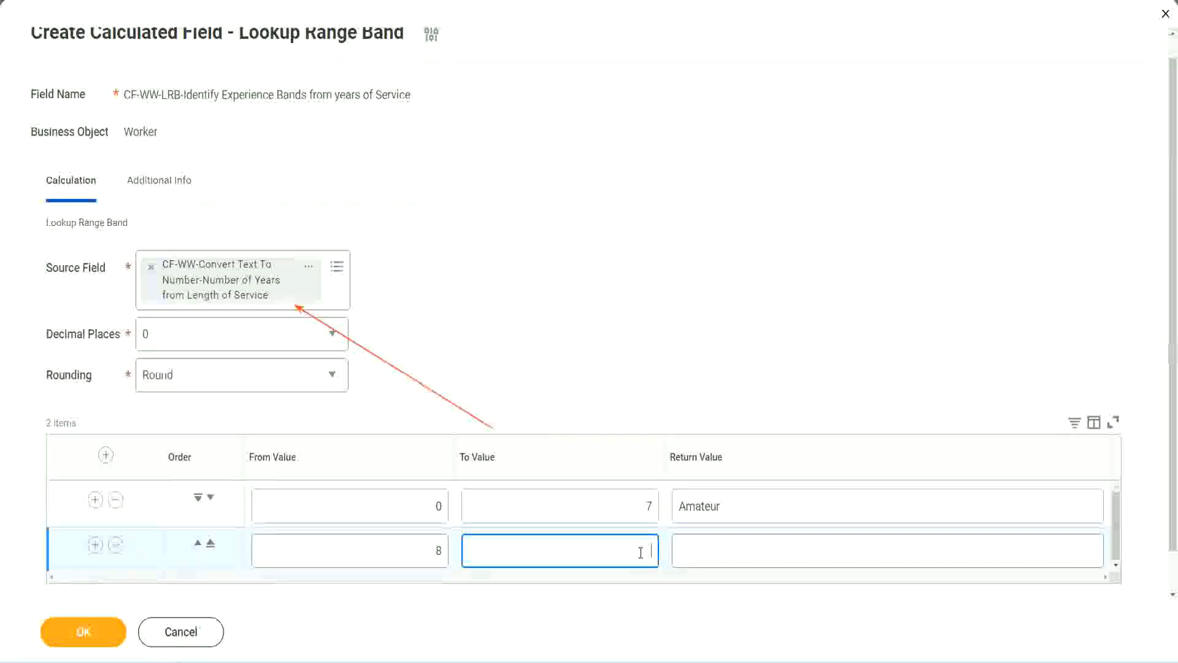
type("15")
left_click(726, 547)
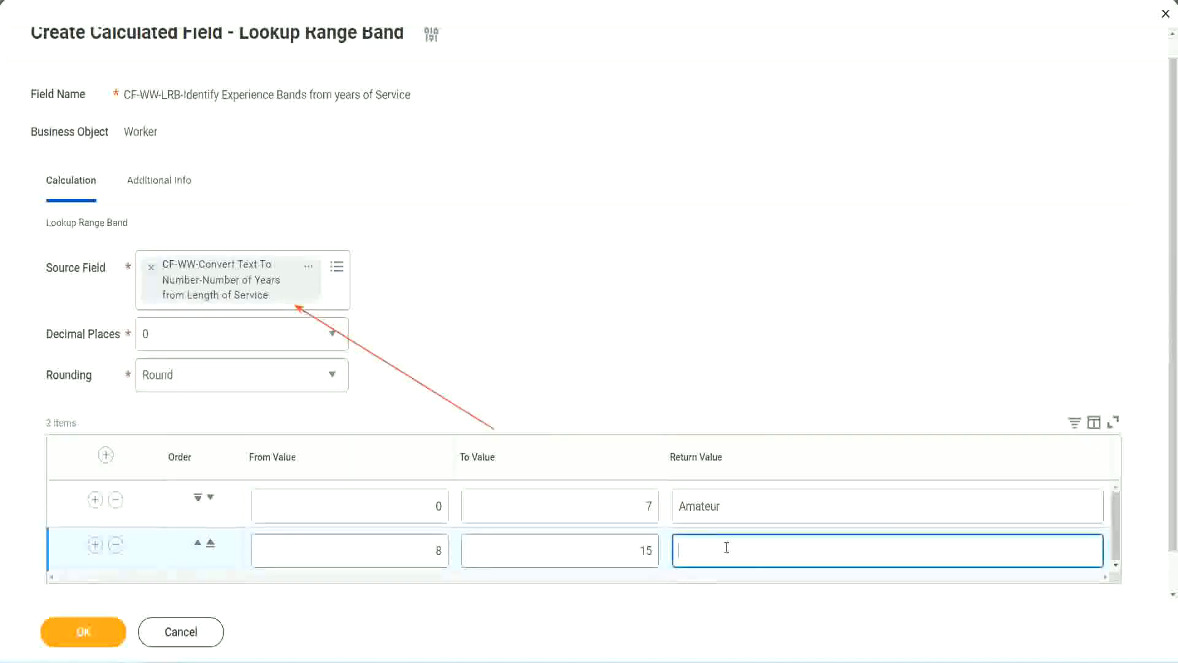
type("Experienced")
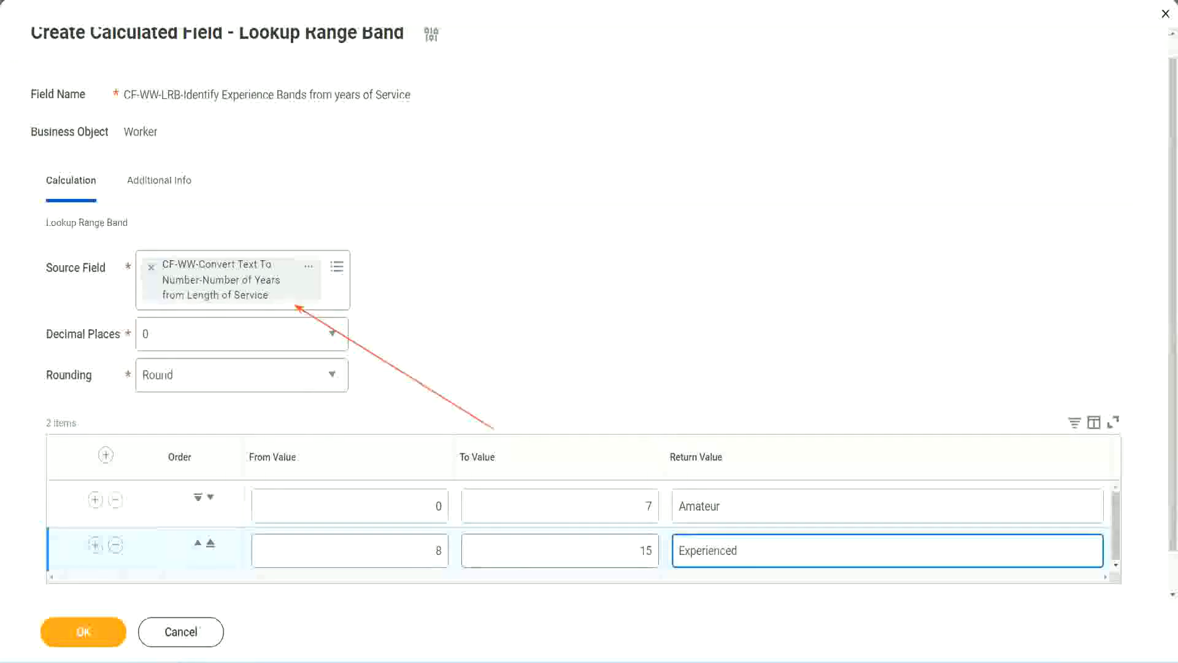
- Add a third range band from 16 to 30 with the return value Senior
left_click(94, 545)
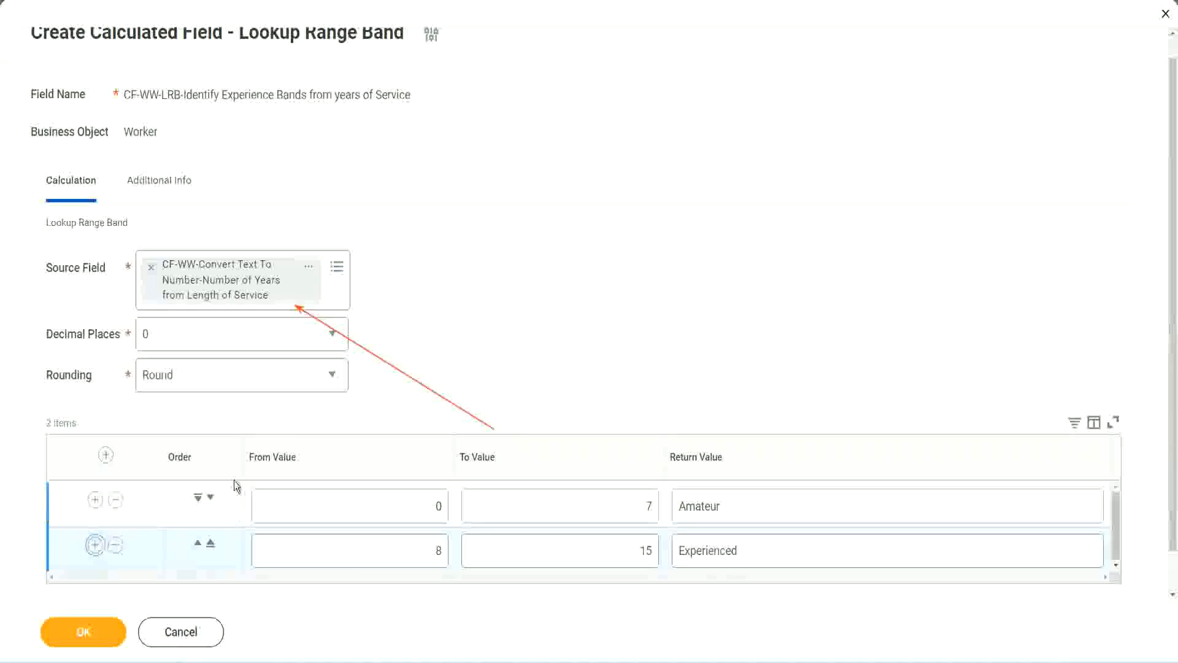
scroll(352, 379, "down", 2)
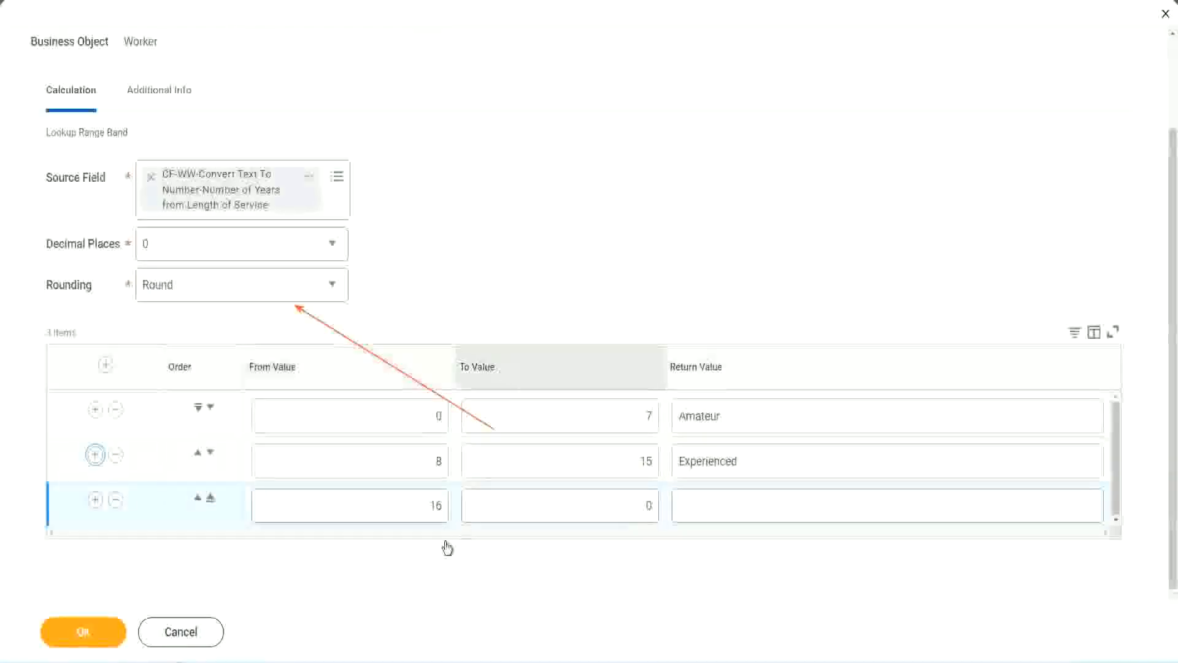
left_click(590, 506)
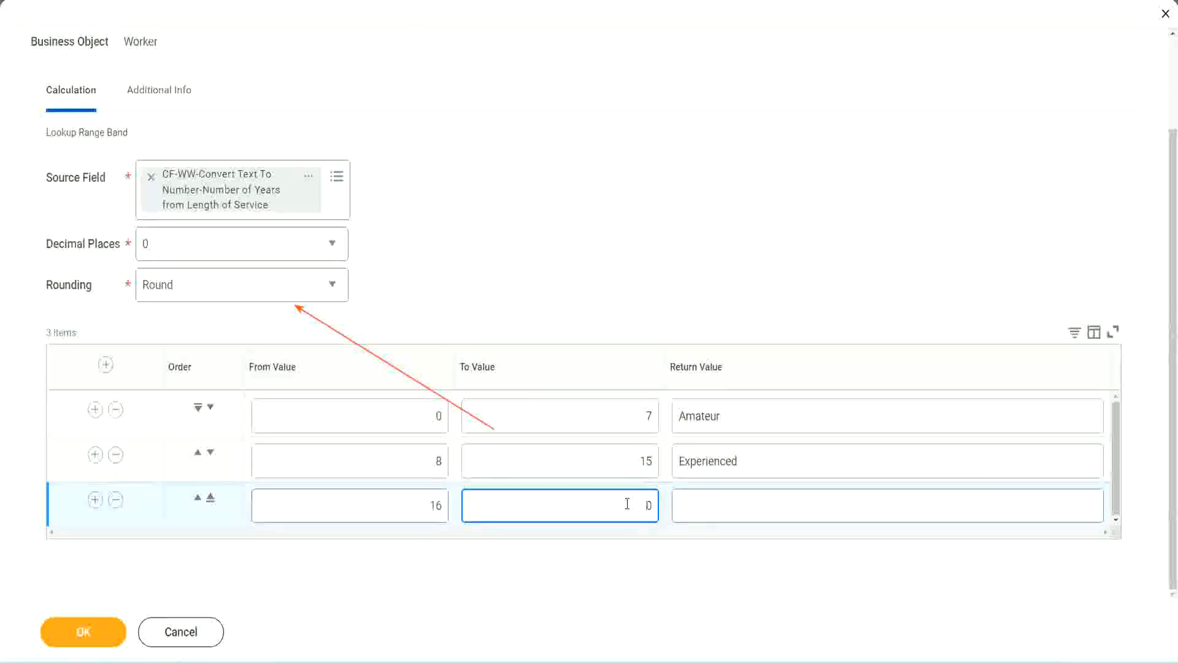
type("3")
key("Tab")
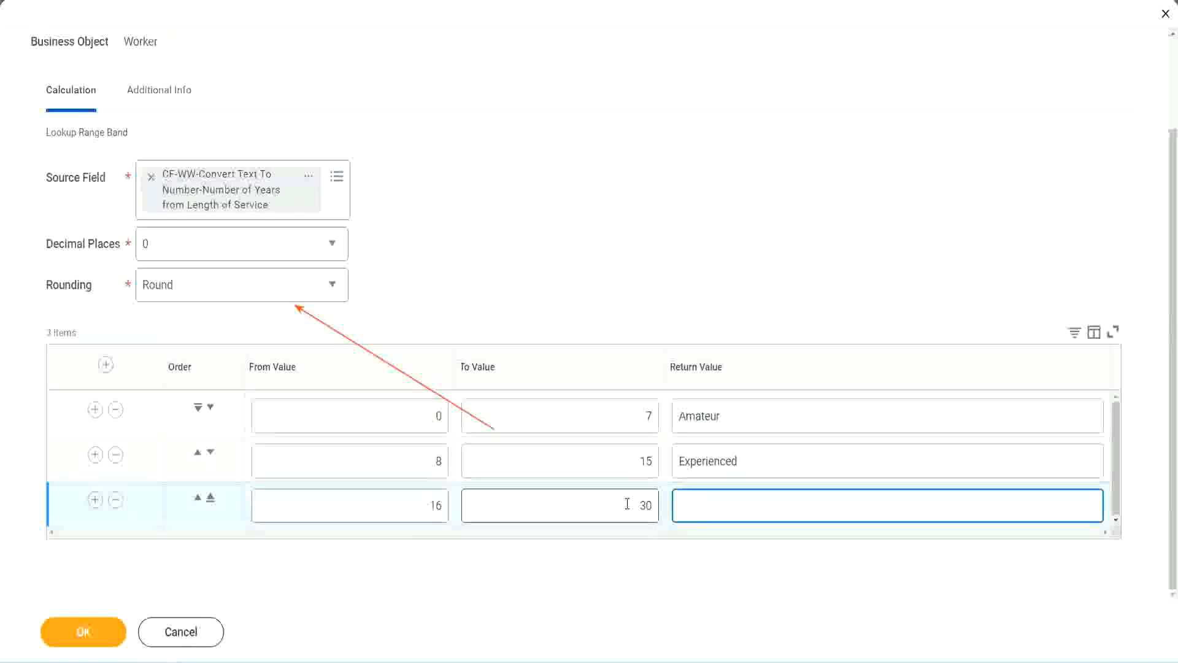
type("L")
type("Senior")
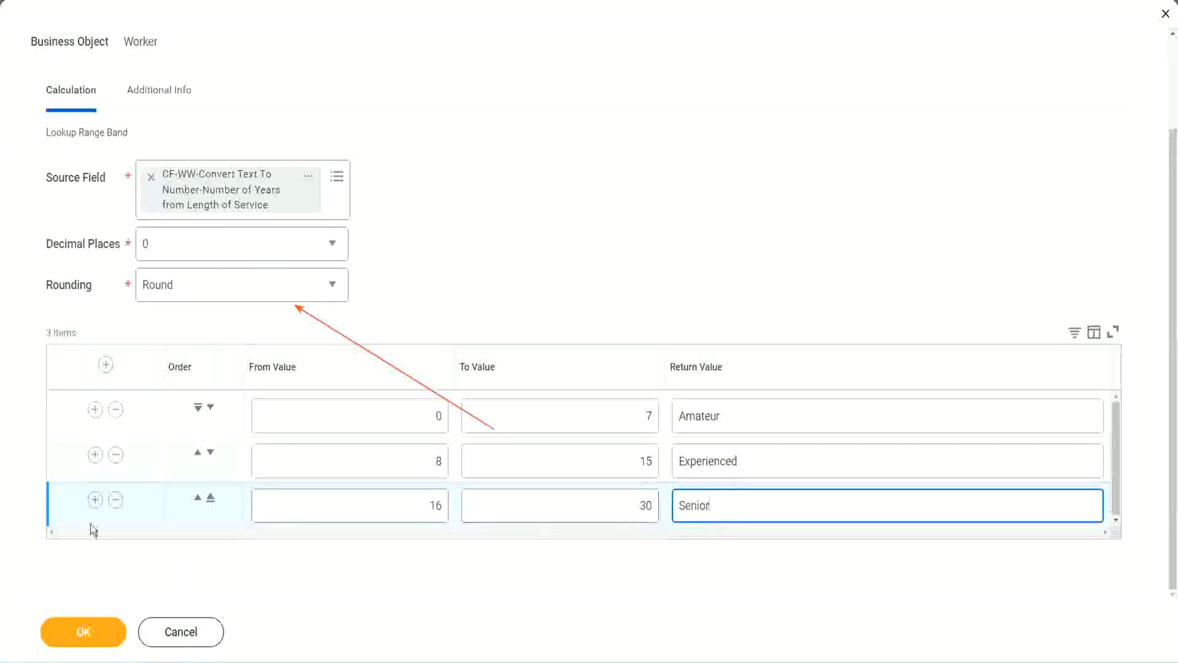
- Add a fourth range band from 31 to 1000 with the return value Legend
left_click(95, 499)
scroll(270, 482, "down", 1)
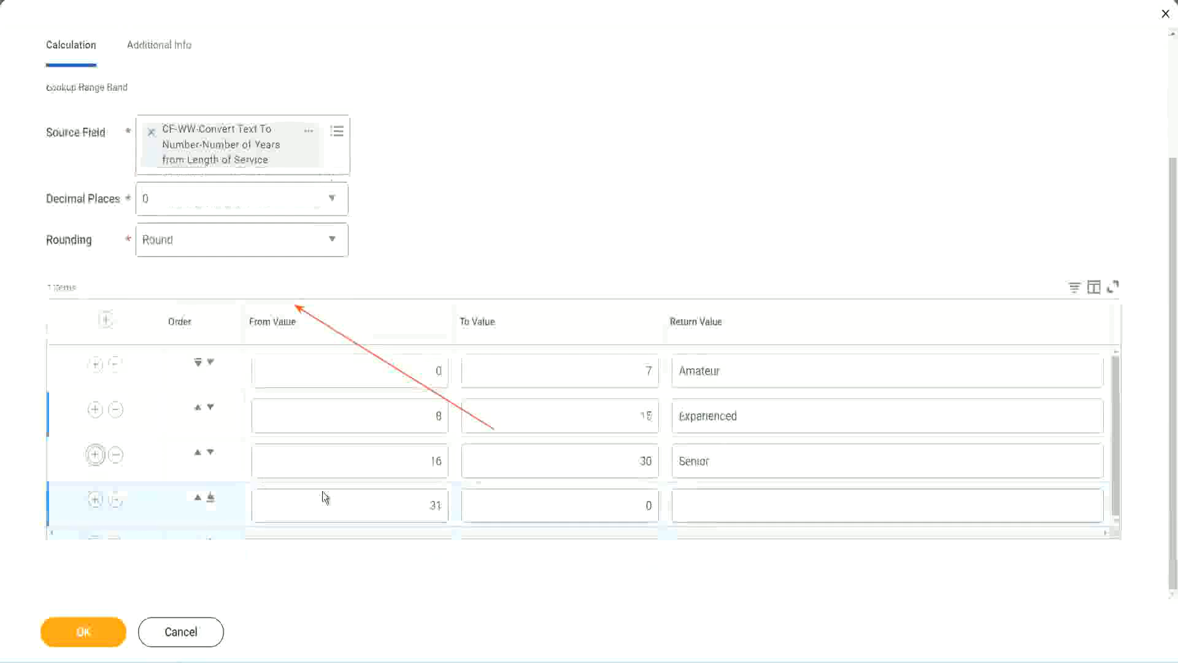
left_click(443, 500)
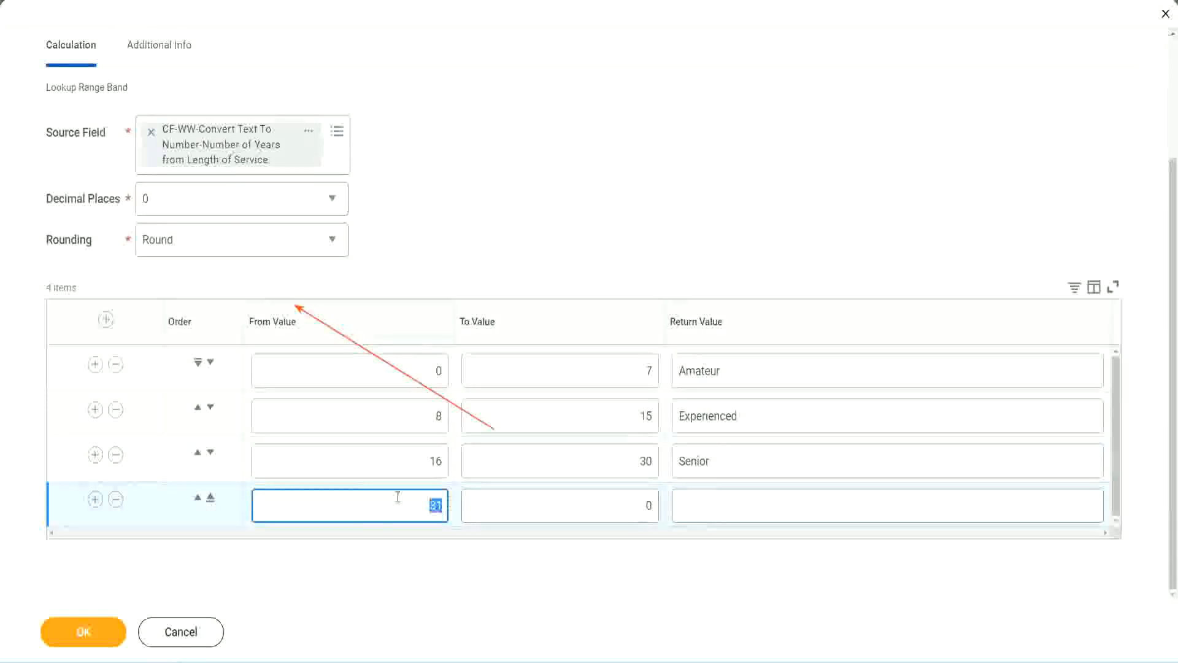
left_click(634, 506)
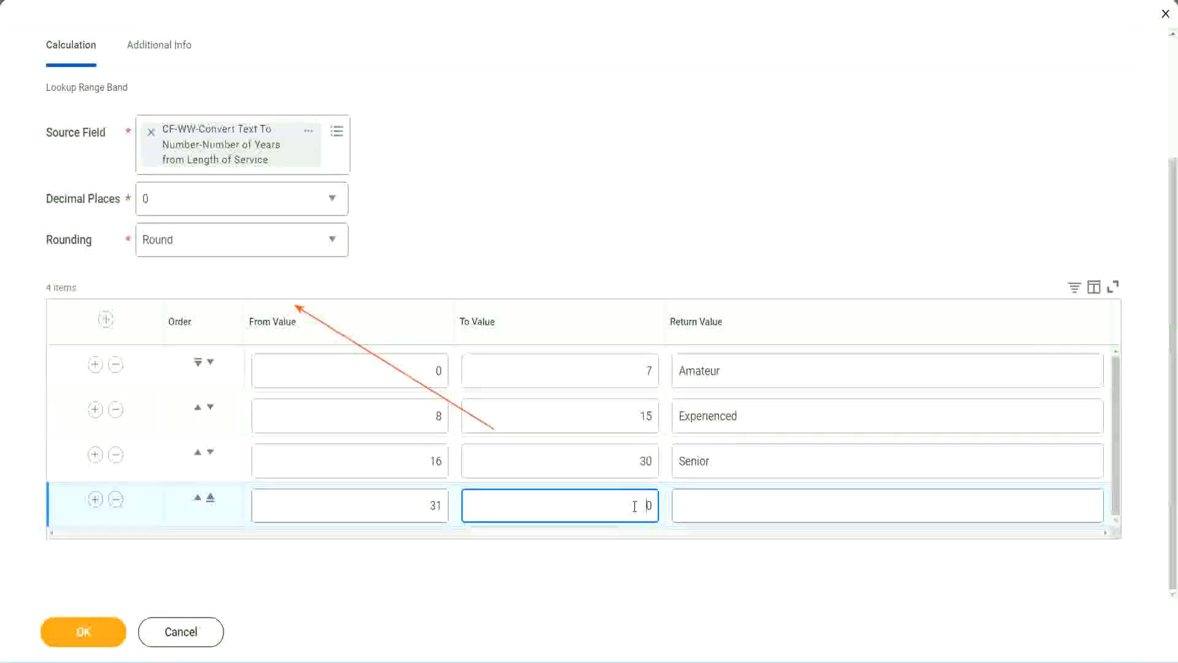
type("1000")
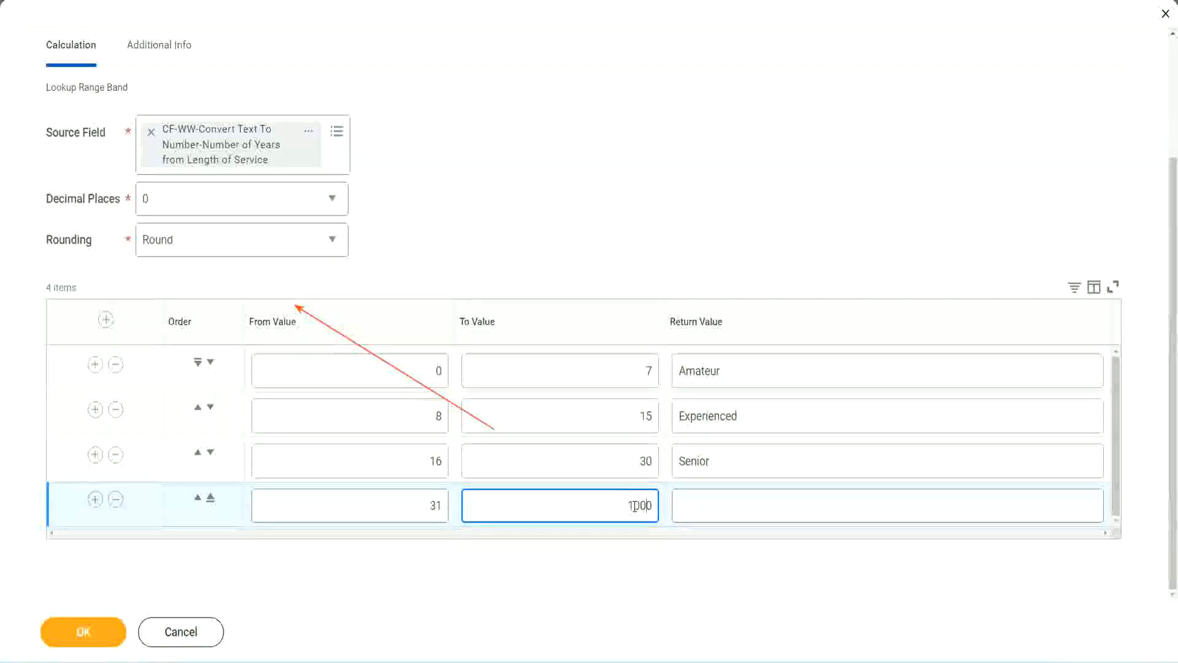
left_click_drag(611, 501, 681, 500)
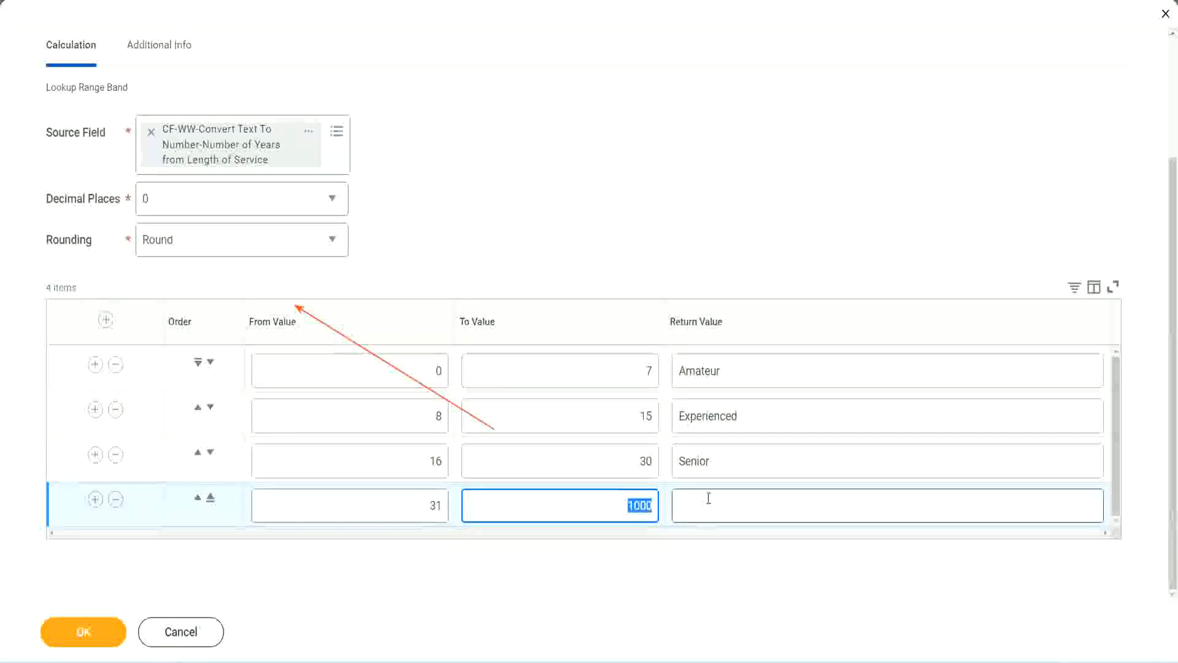
left_click(617, 502)
left_click_drag(617, 502, 660, 502)
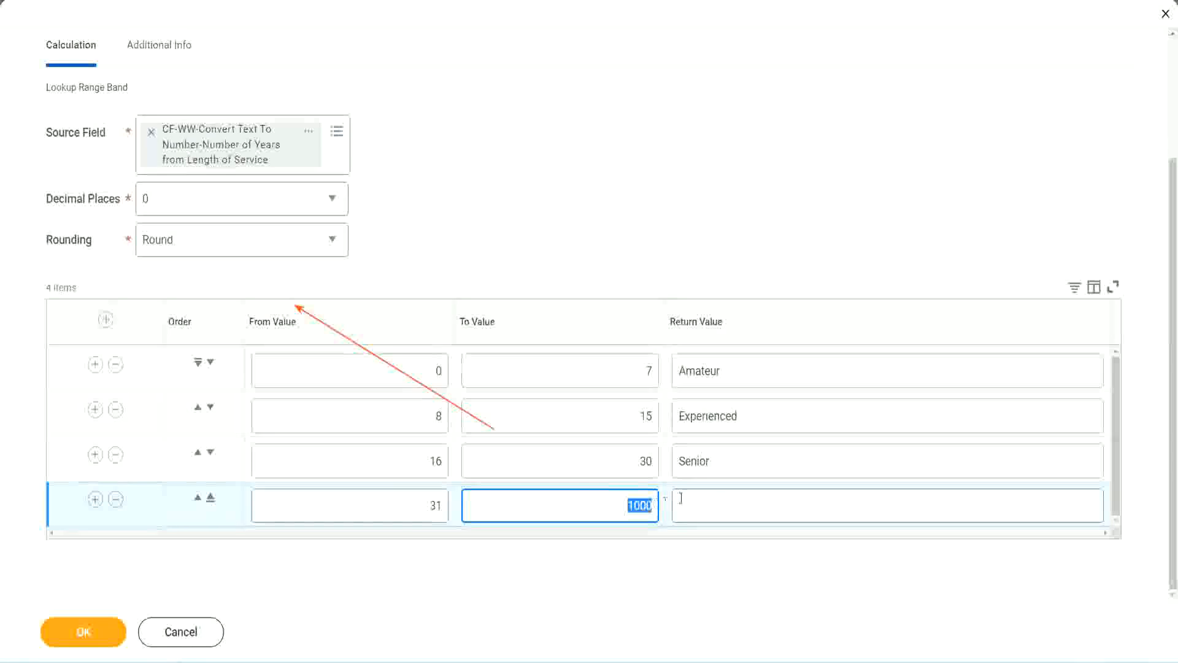
left_click(735, 506)
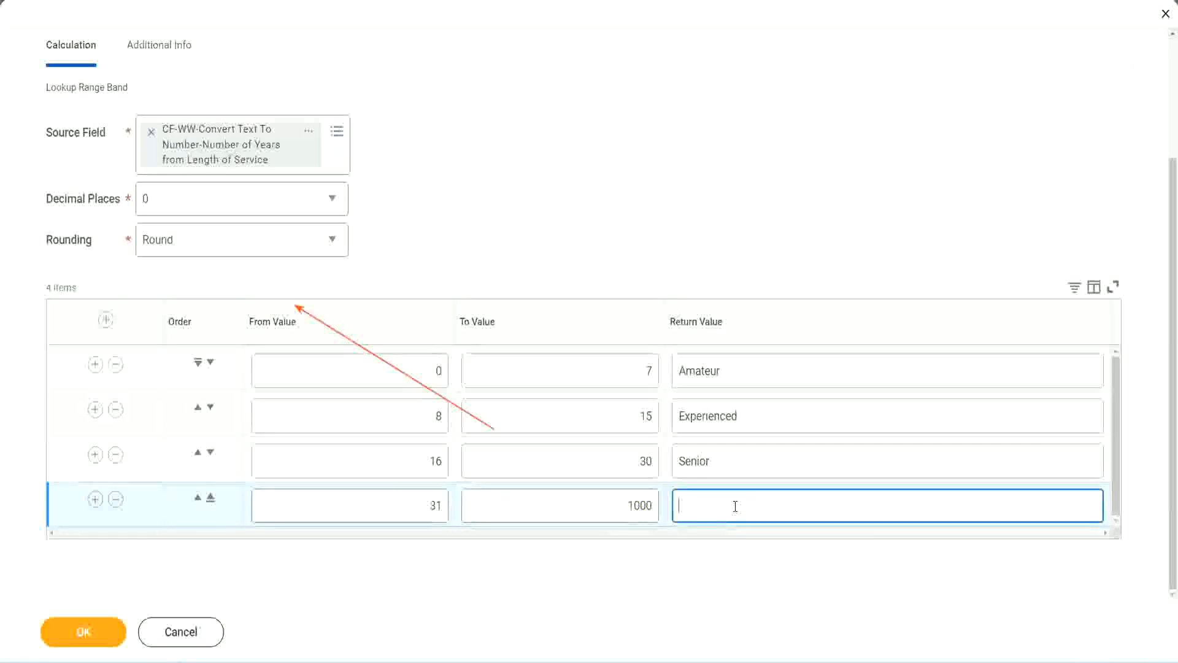
type("Legend")
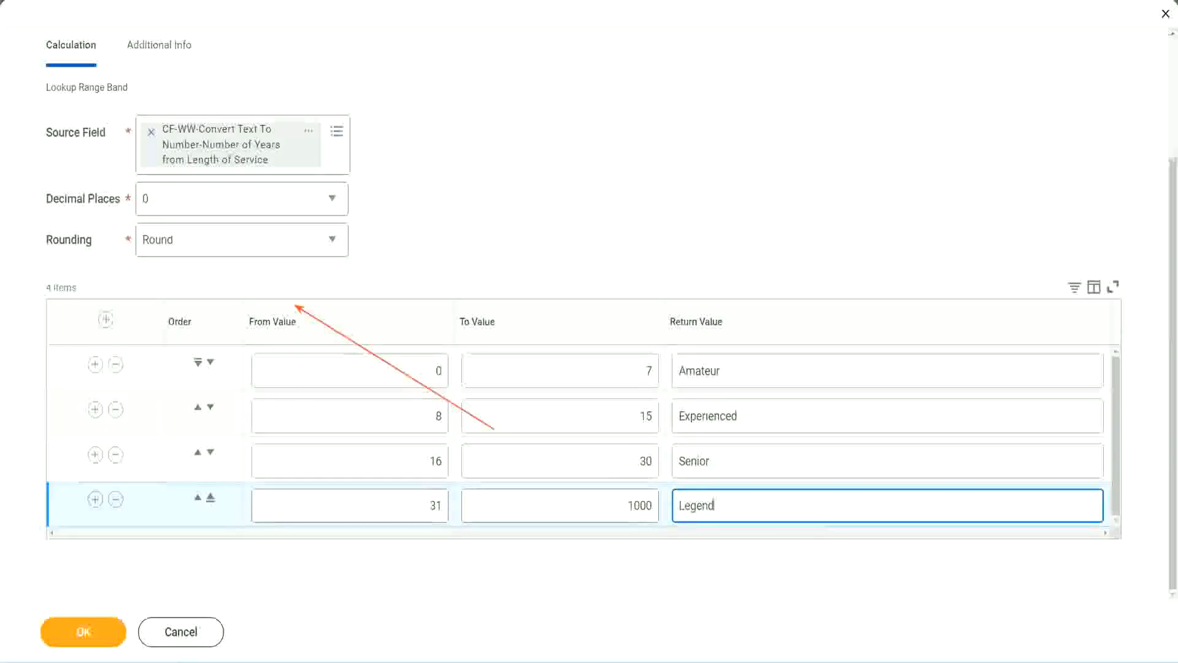
left_click(549, 202)
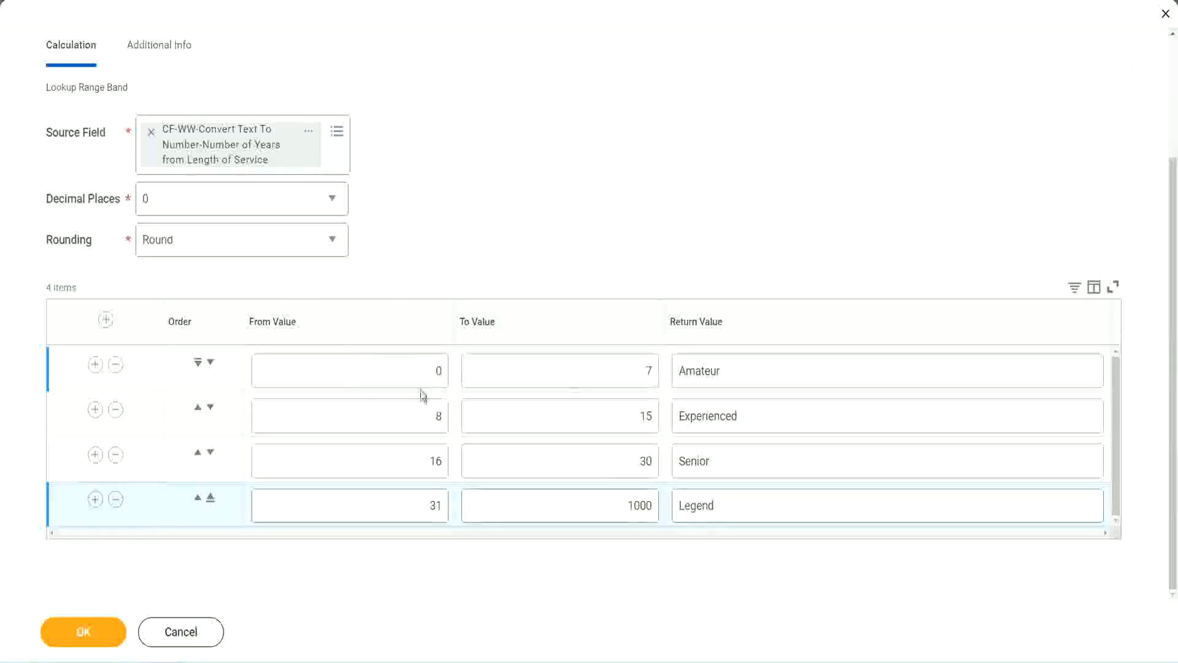
- Review the return values and number ranges of the four range bands
double_click(765, 368)
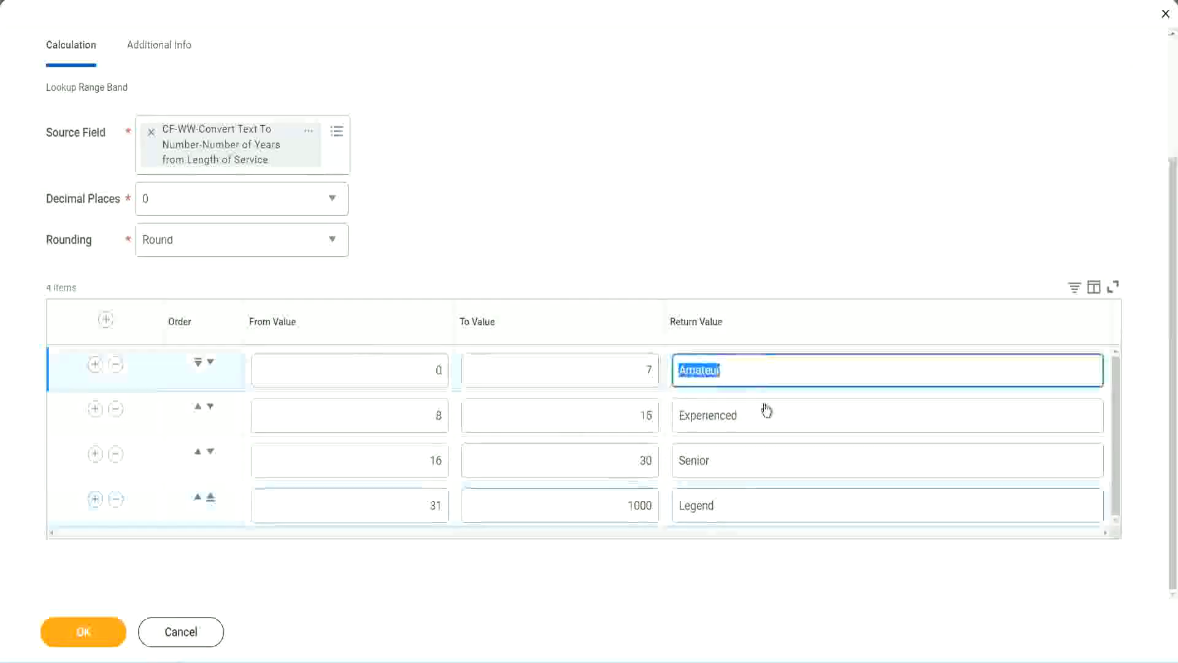
double_click(763, 417)
double_click(744, 463)
double_click(743, 506)
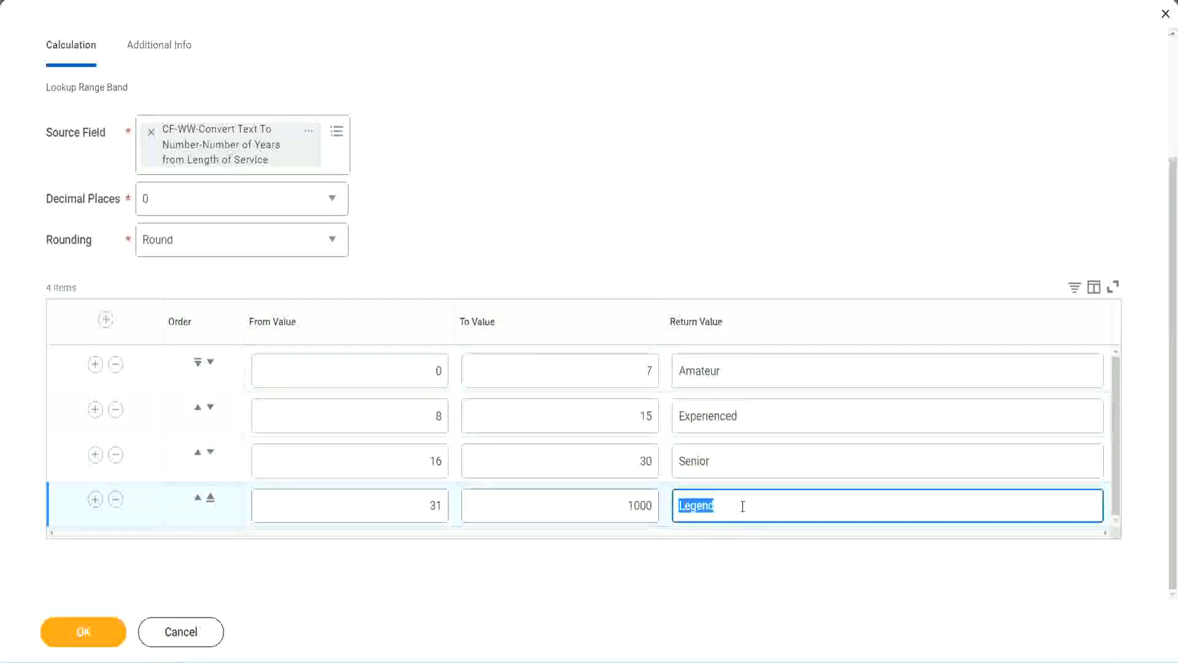
double_click(380, 371)
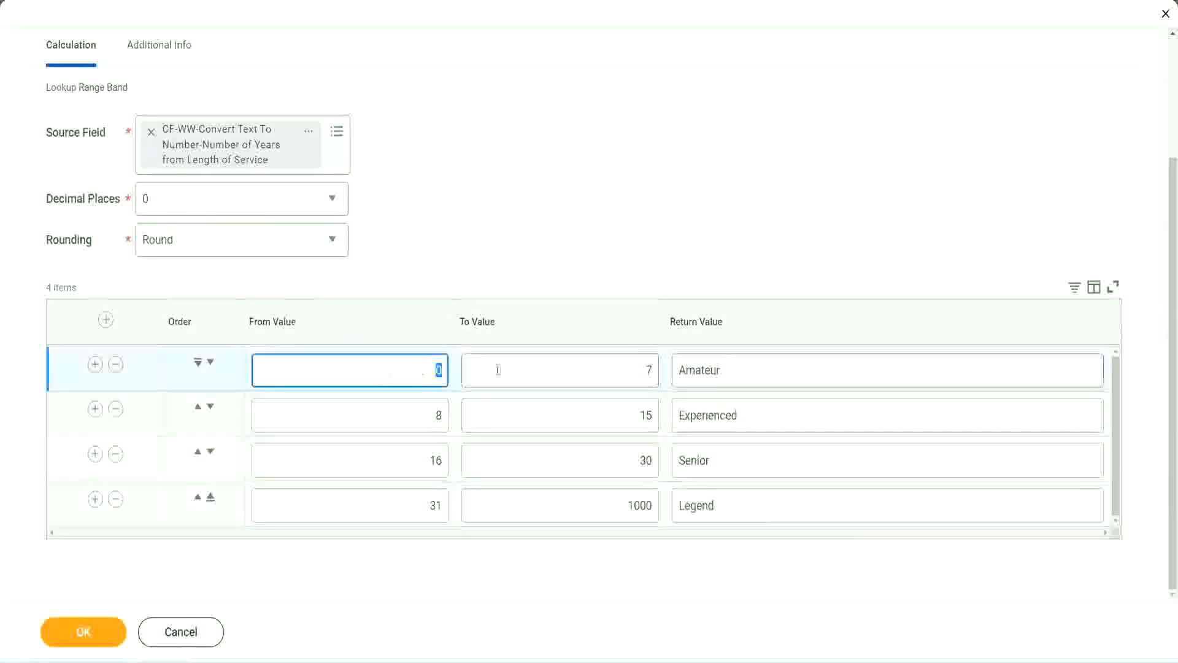
double_click(749, 463)
double_click(742, 504)
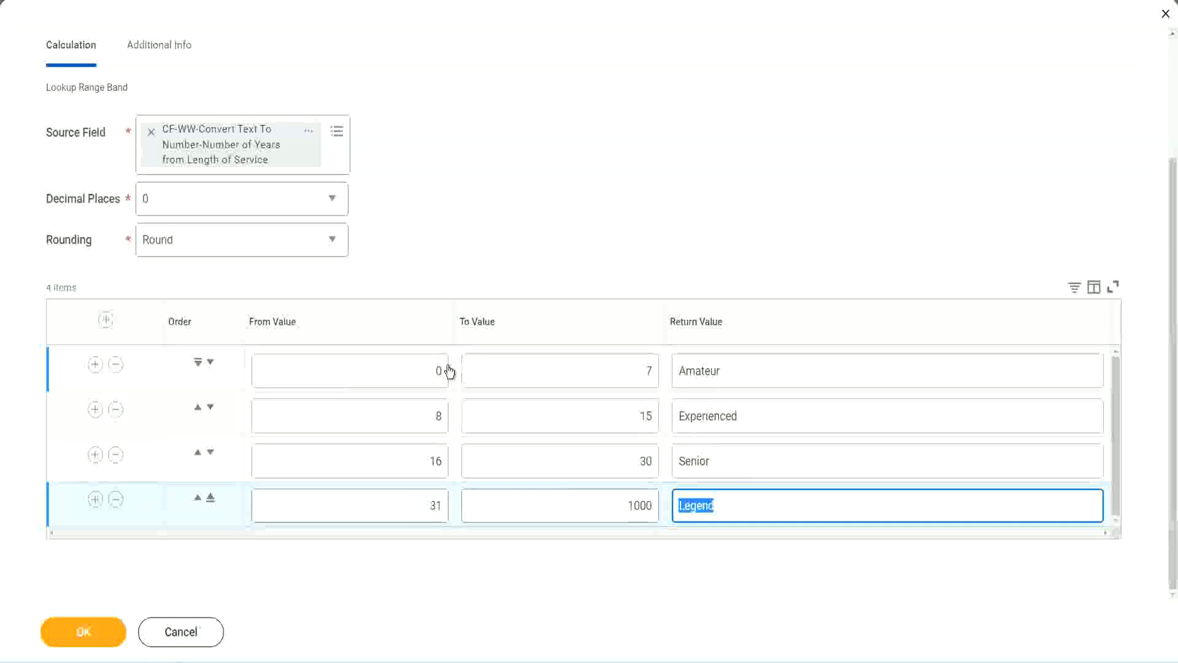
left_click(552, 282)
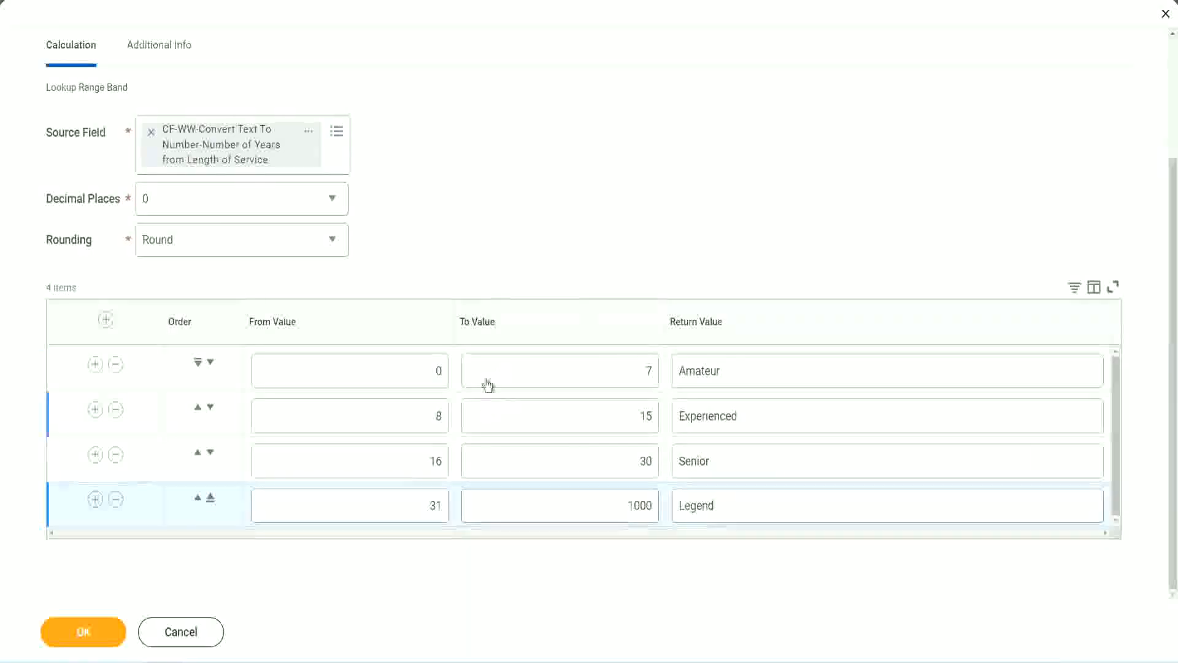
- Save the Lookup Range Band calculated field and copy its name from the save confirmation
left_click(82, 630)
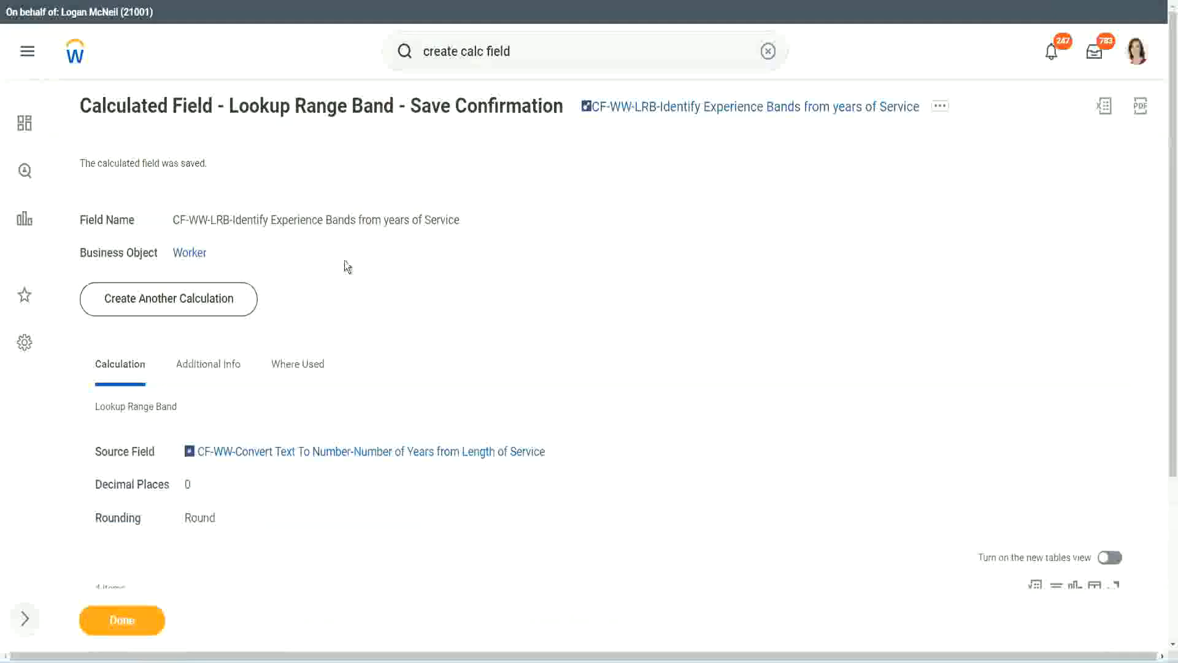
right_click(684, 110)
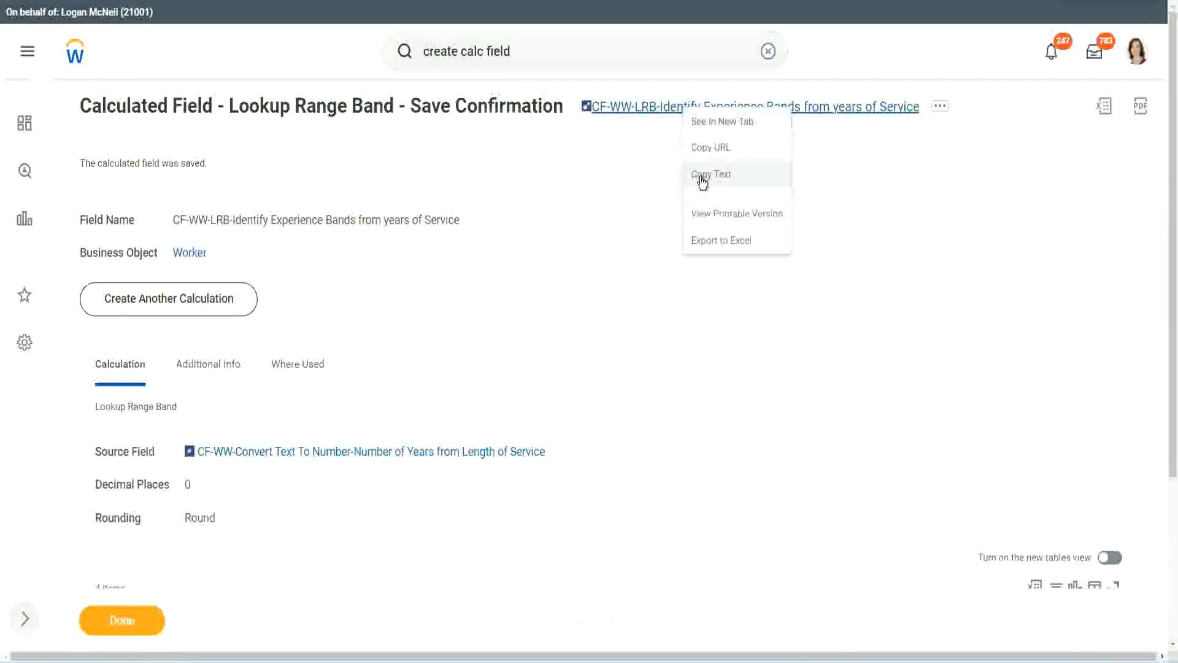
left_click(697, 178)
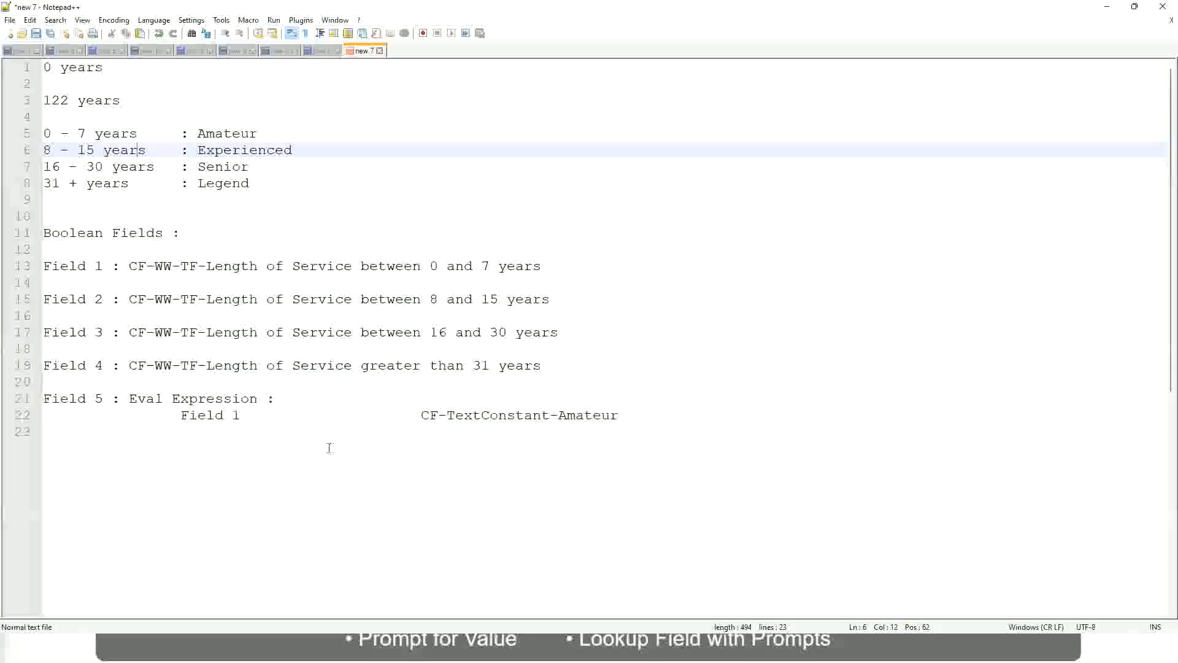
- In the Notepad++ notes, add the line 10,000 USD a few blank lines below the Eval Expression entry
left_click(329, 447)
key("Return")
key("Return")
key("Return")
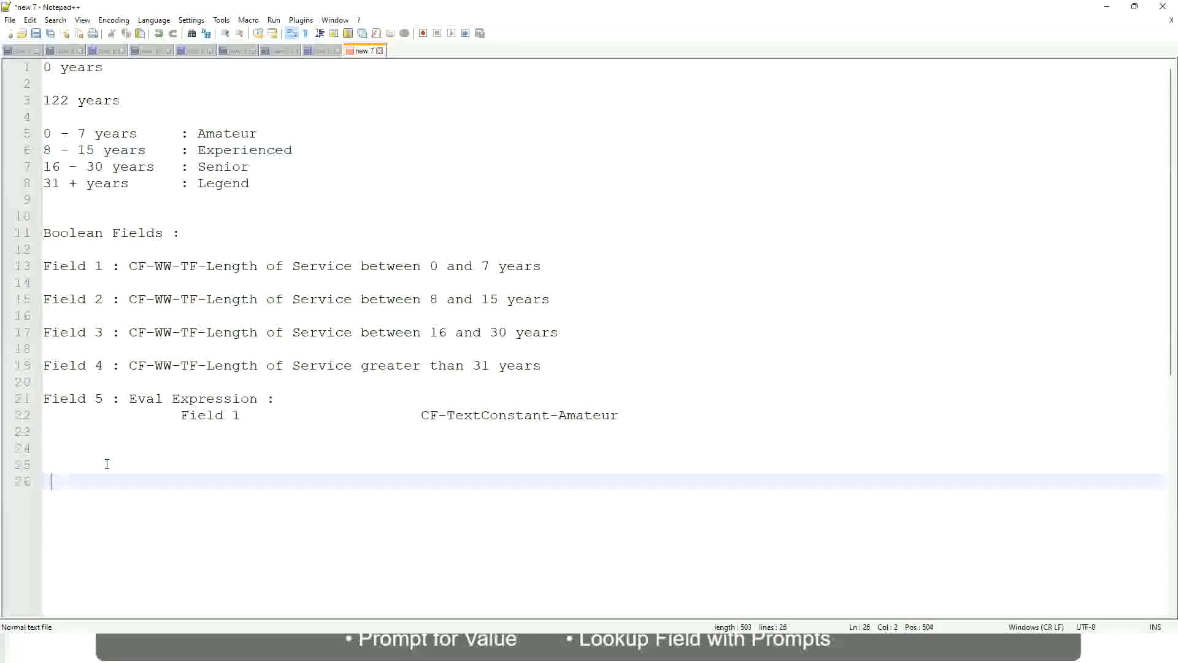
key("Home")
type("10,000 USD")
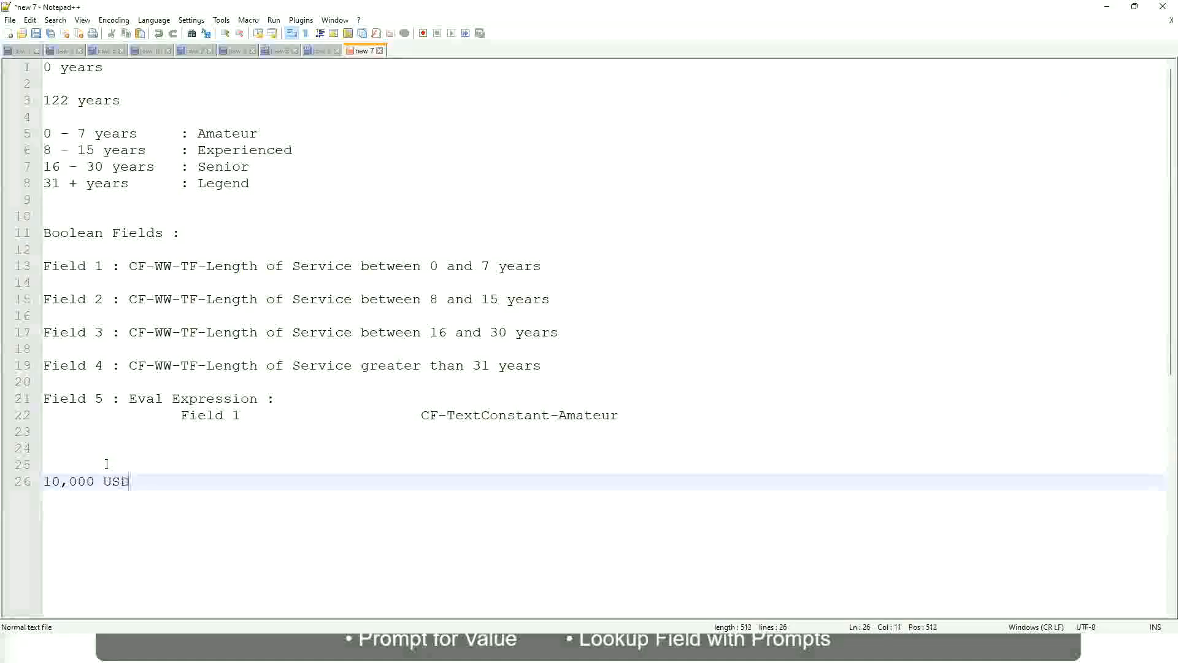
- Add 1,000,000 USD to the 10,000 USD line, spaced well apart from the first amount
key("Tab")
key("Tab")
key("Tab")
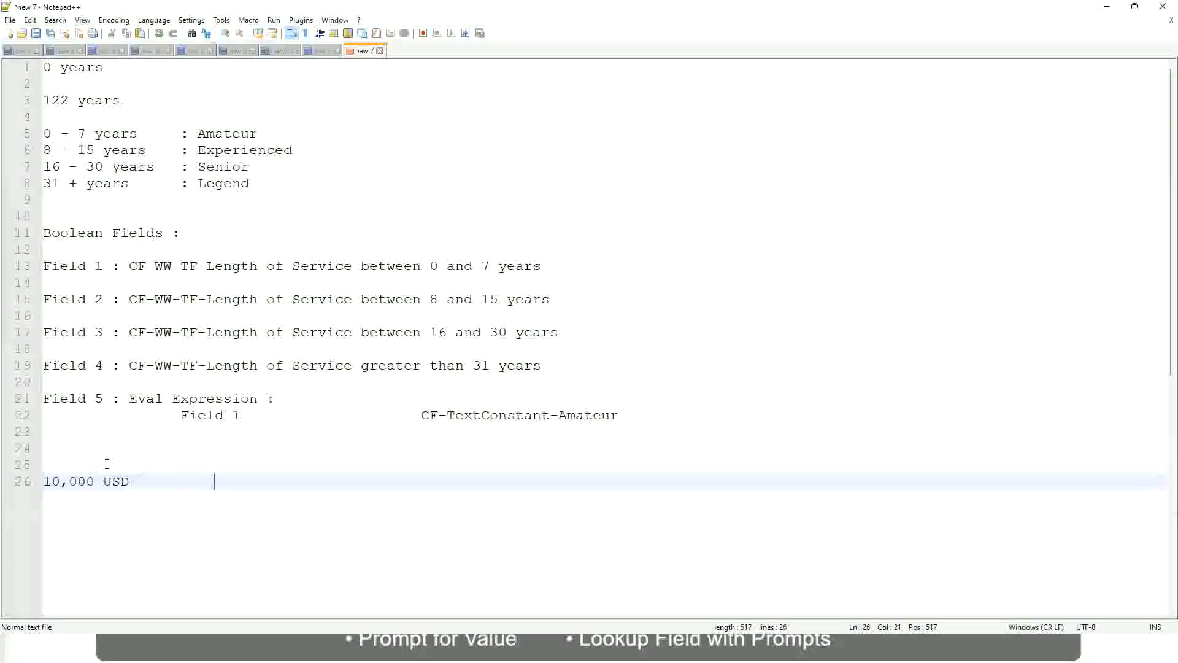
key("Tab")
key("Tab")
type("1,000")
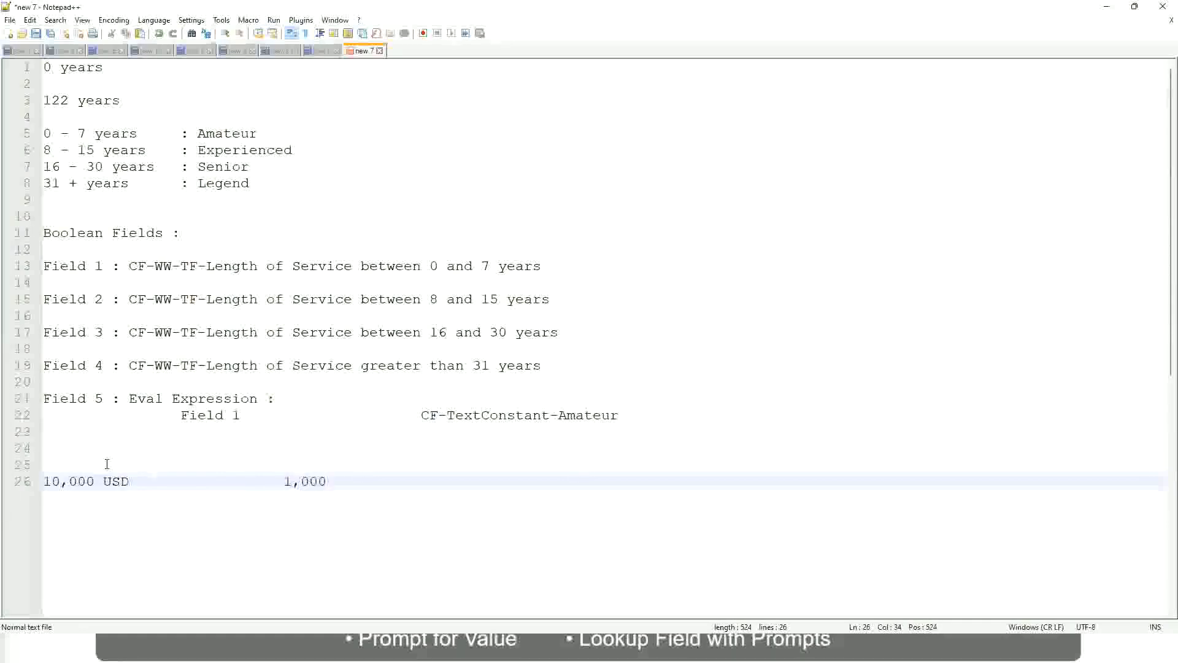
type(",000")
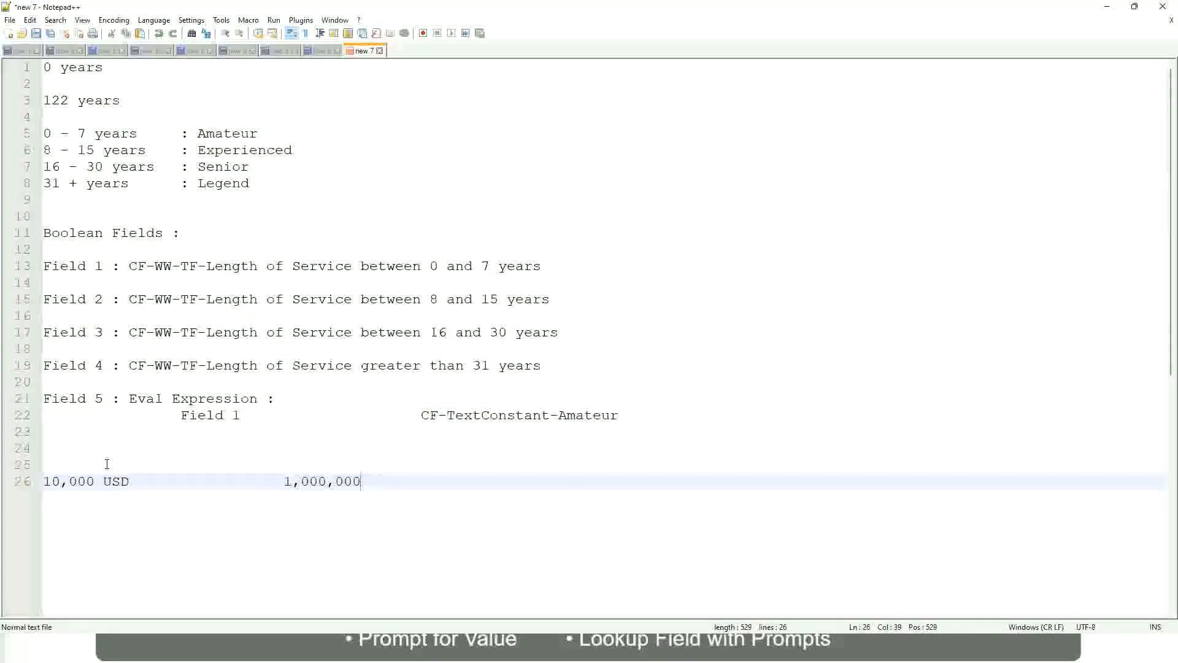
key("Left")
key("Left")
key("Left")
key("Left")
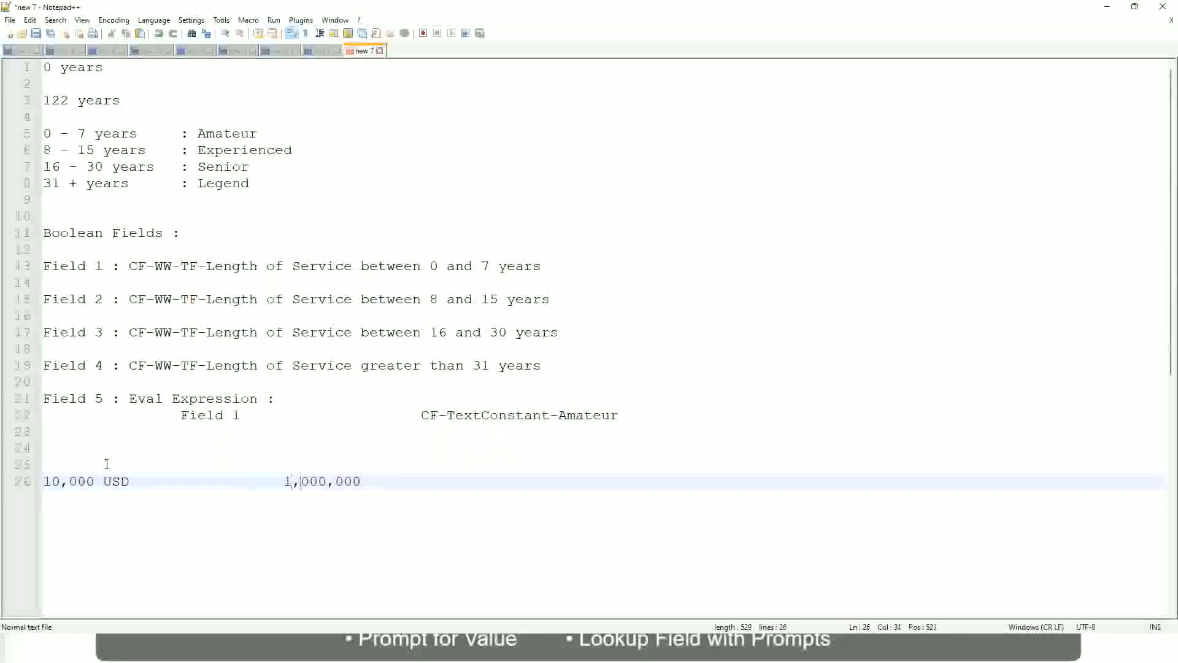
key("End")
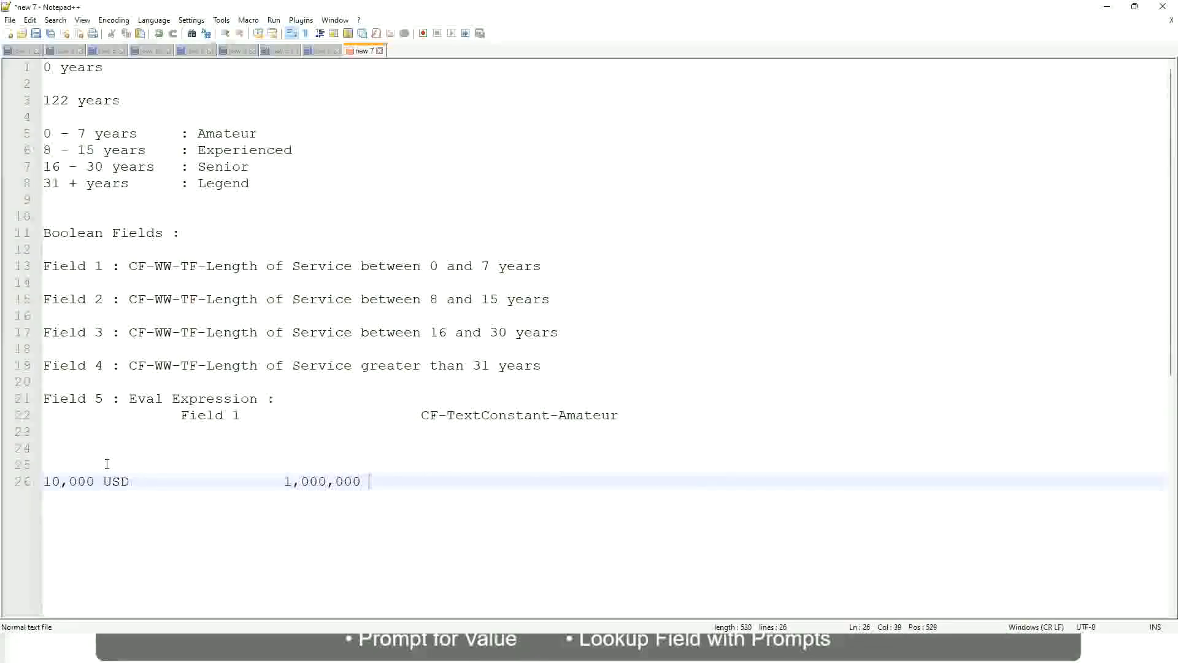
type("USD")
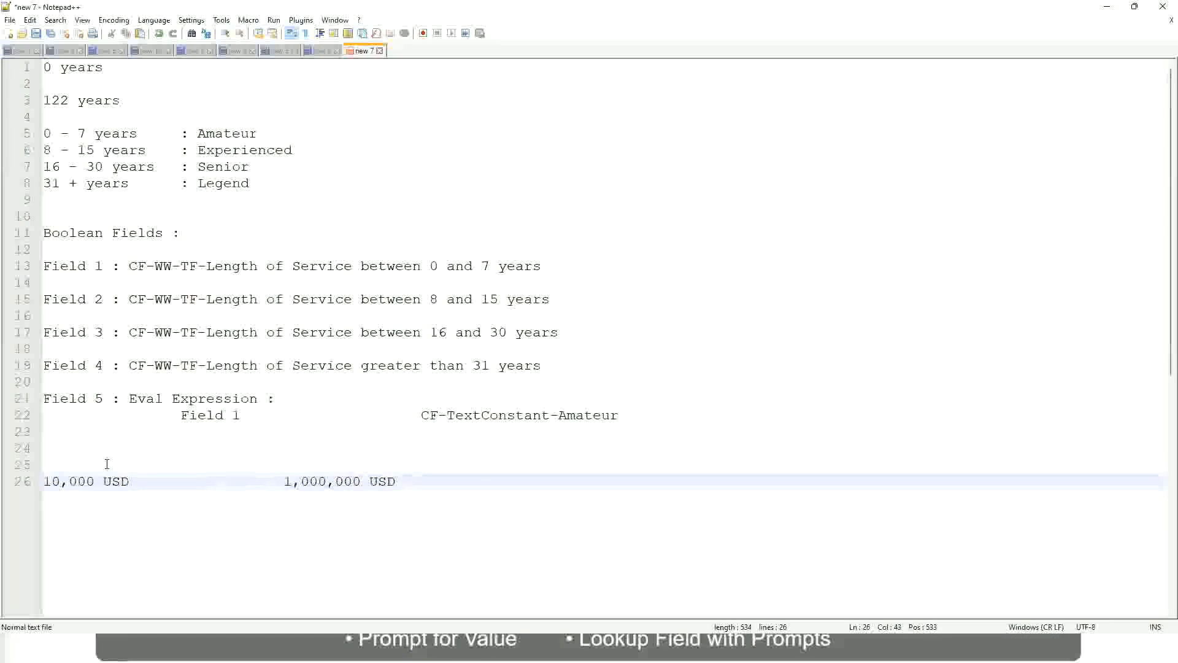
- Leave a blank line below the USD amounts and add the band 10 - 50,000 : Low
key("Return")
key("Return")
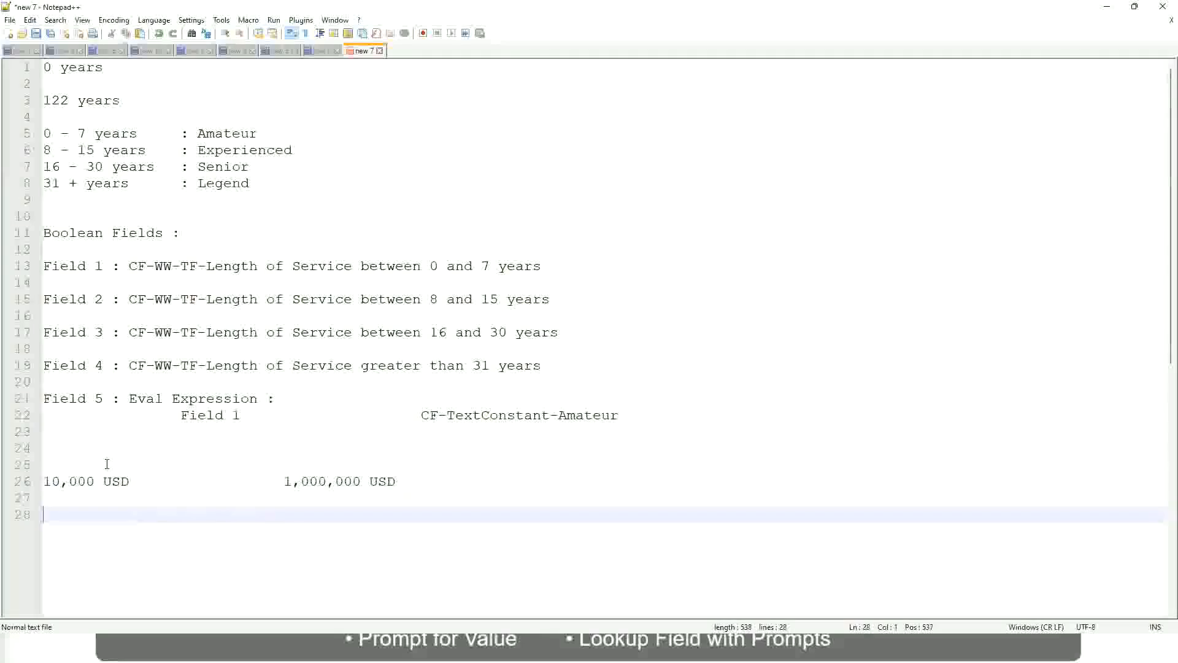
type("10 - 50,000")
key("Tab")
key("Tab")
key("Tab")
key("Tab")
type(": Low")
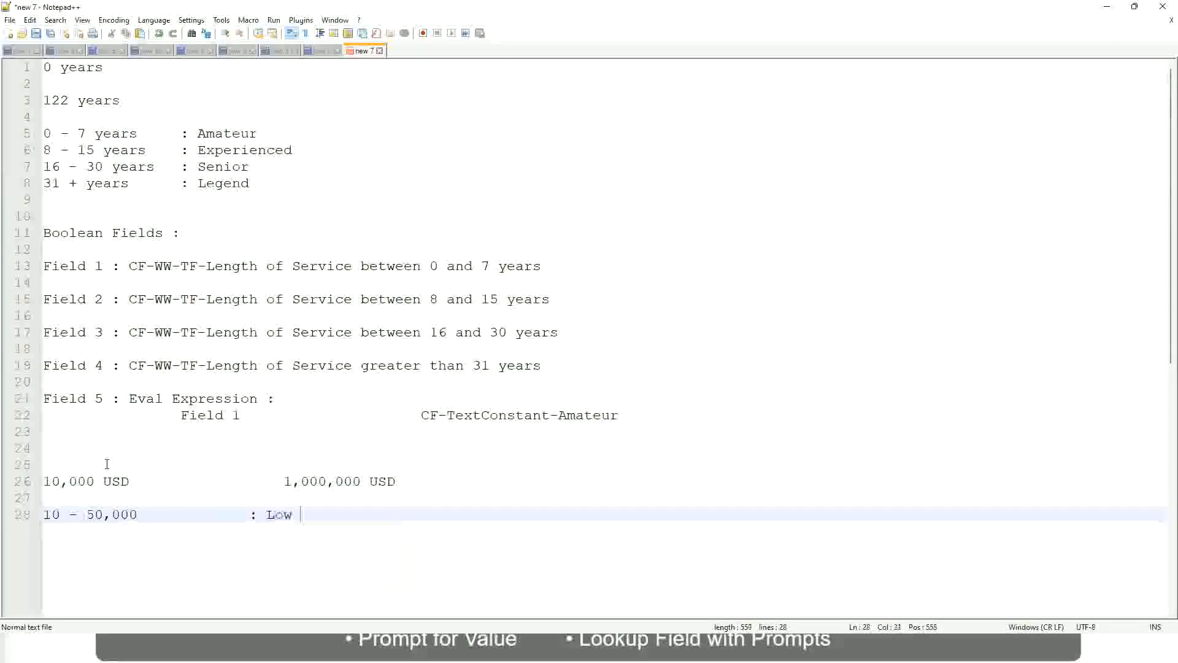
- Directly below the Low band, add the line 50,001 - 150,000 : Medium, with its label aligned to the one above
key("Return")
key("Return")
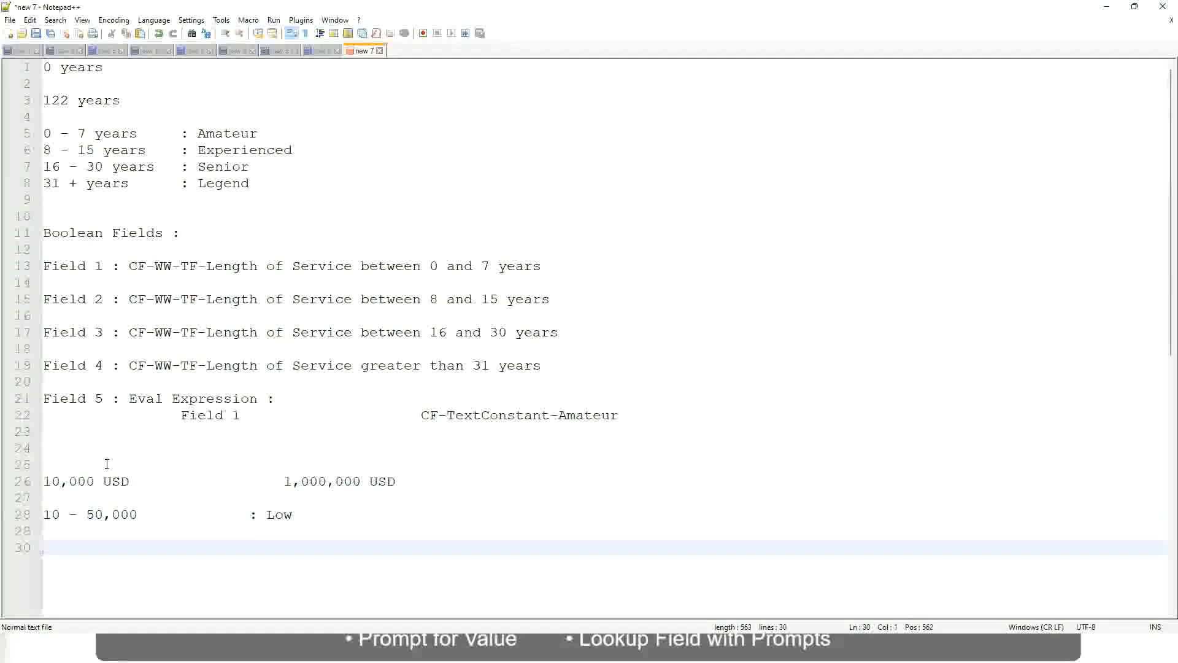
key("Up")
type("5")
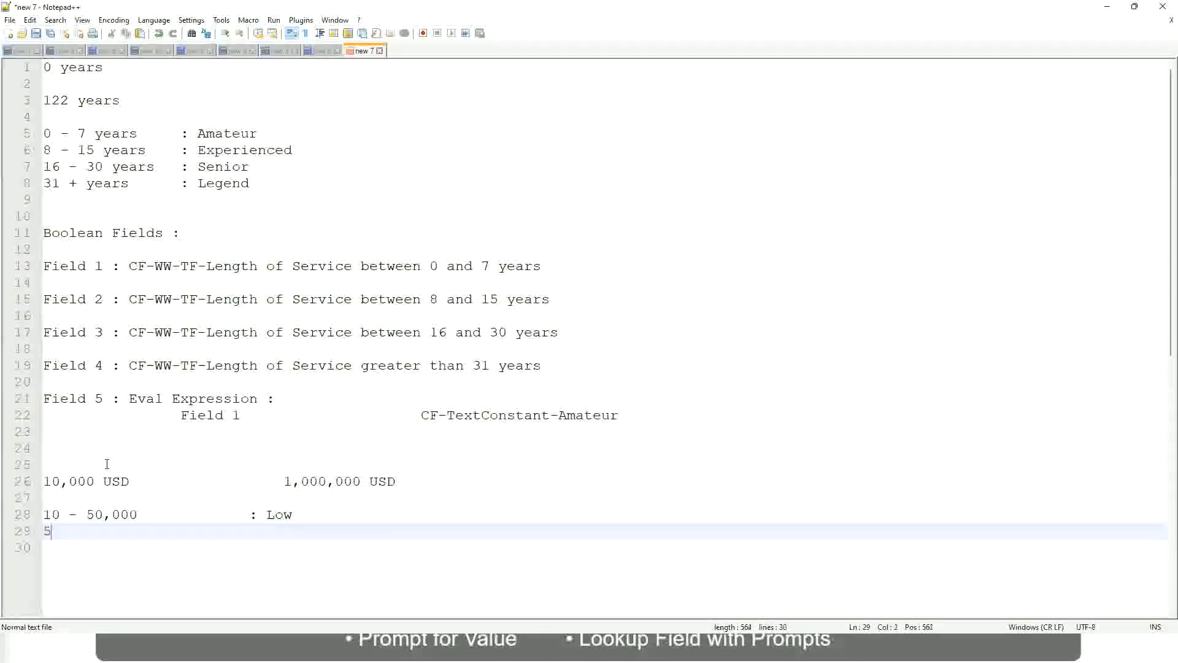
type("0,001 - 150")
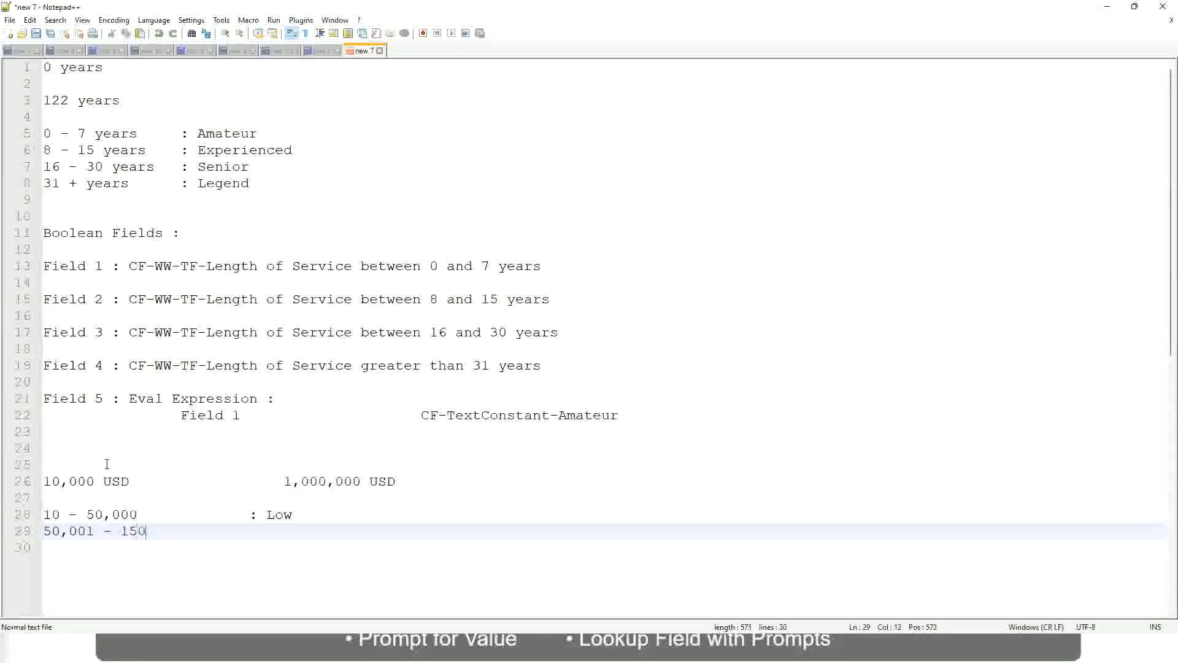
type(",000")
key("Tab")
key("Tab")
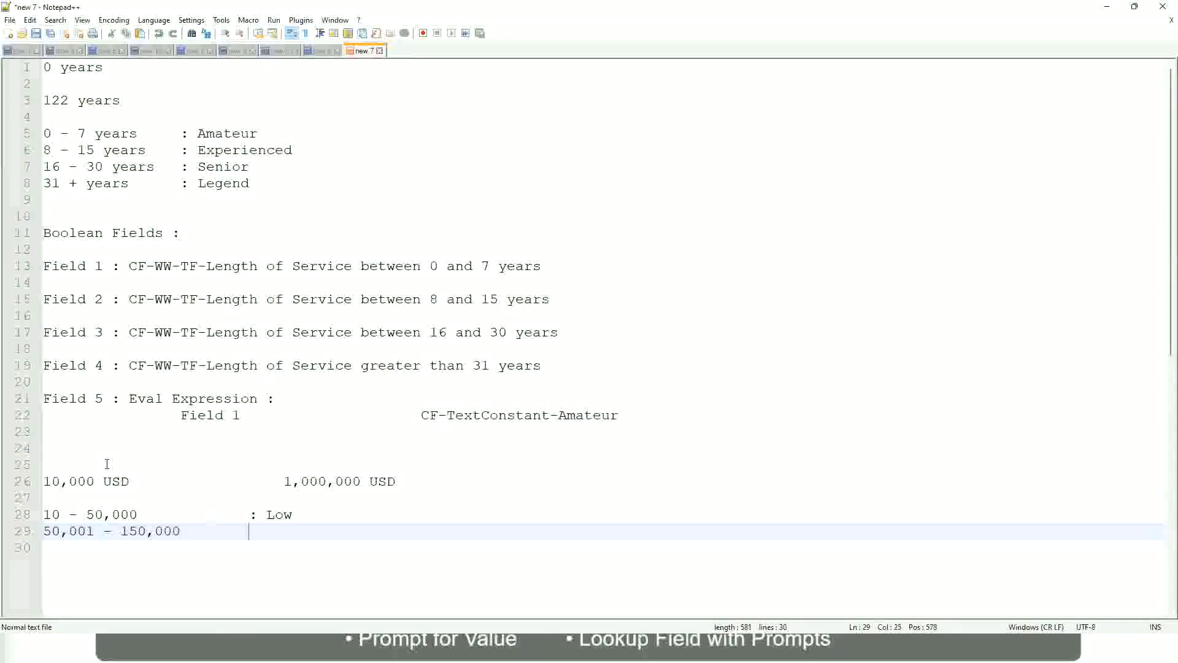
type(": Medium")
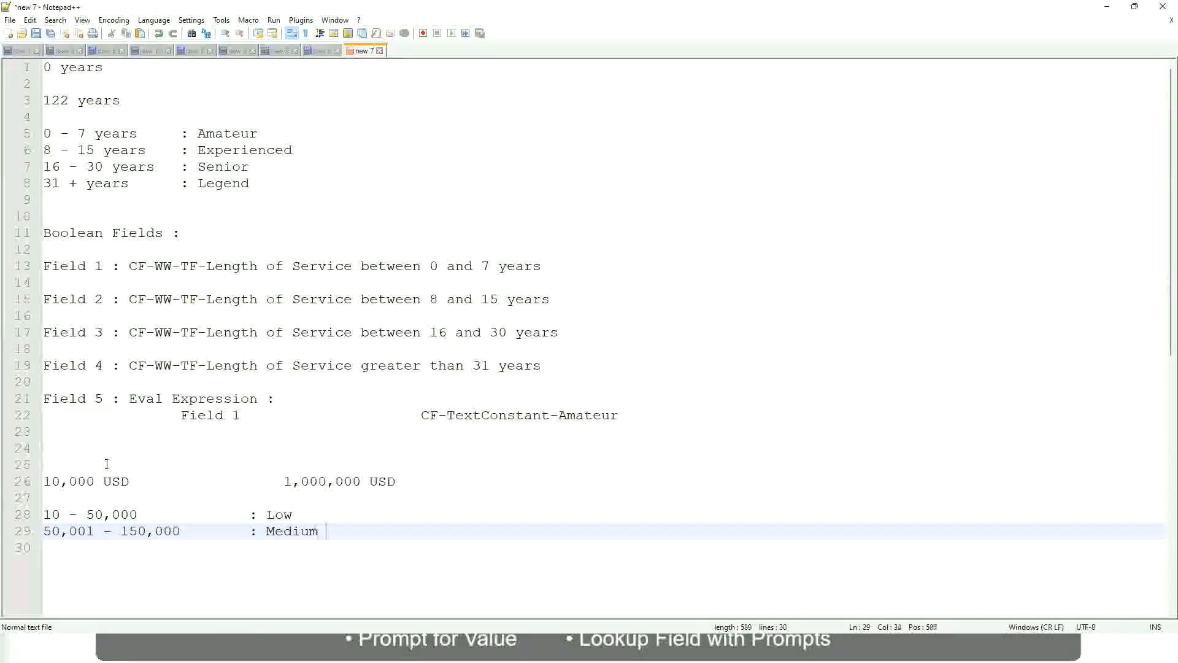
- Below the Medium band, add the line > 150,000 : High with its label aligned to the others
key("Return")
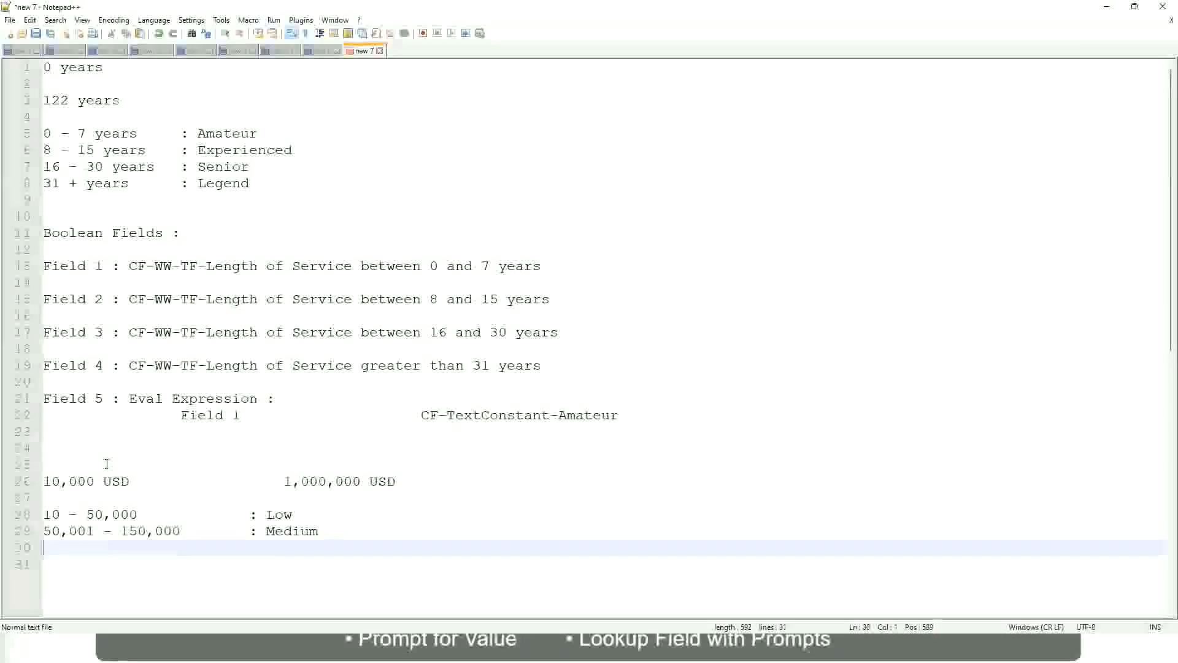
type("> 1")
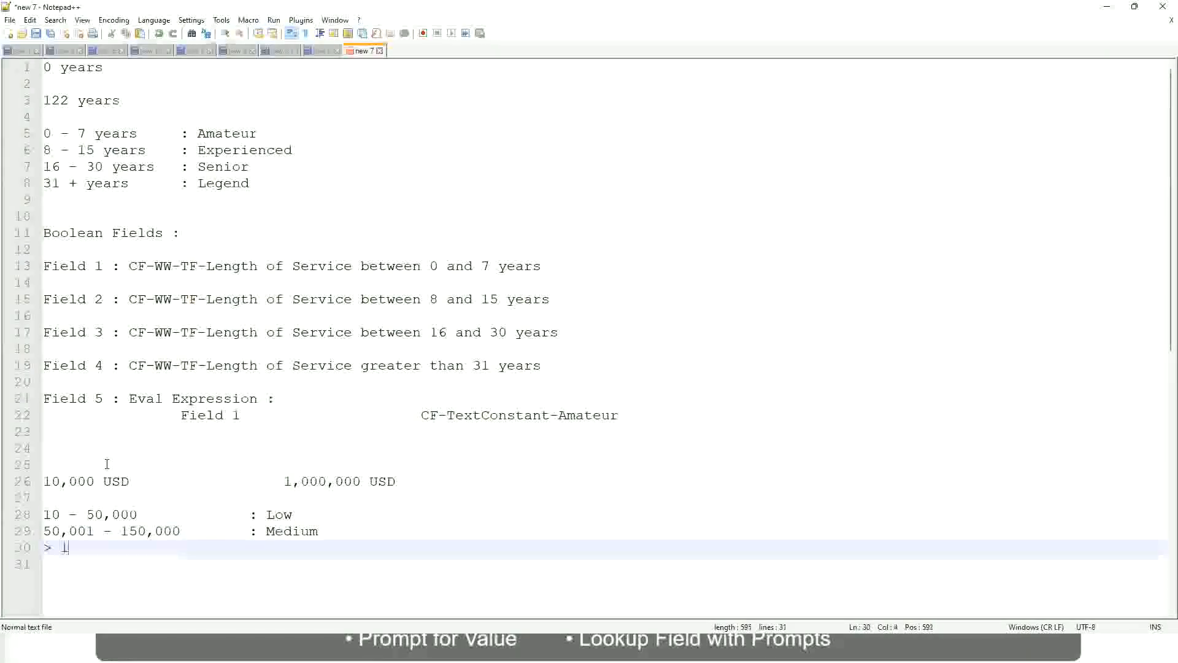
type("50,000")
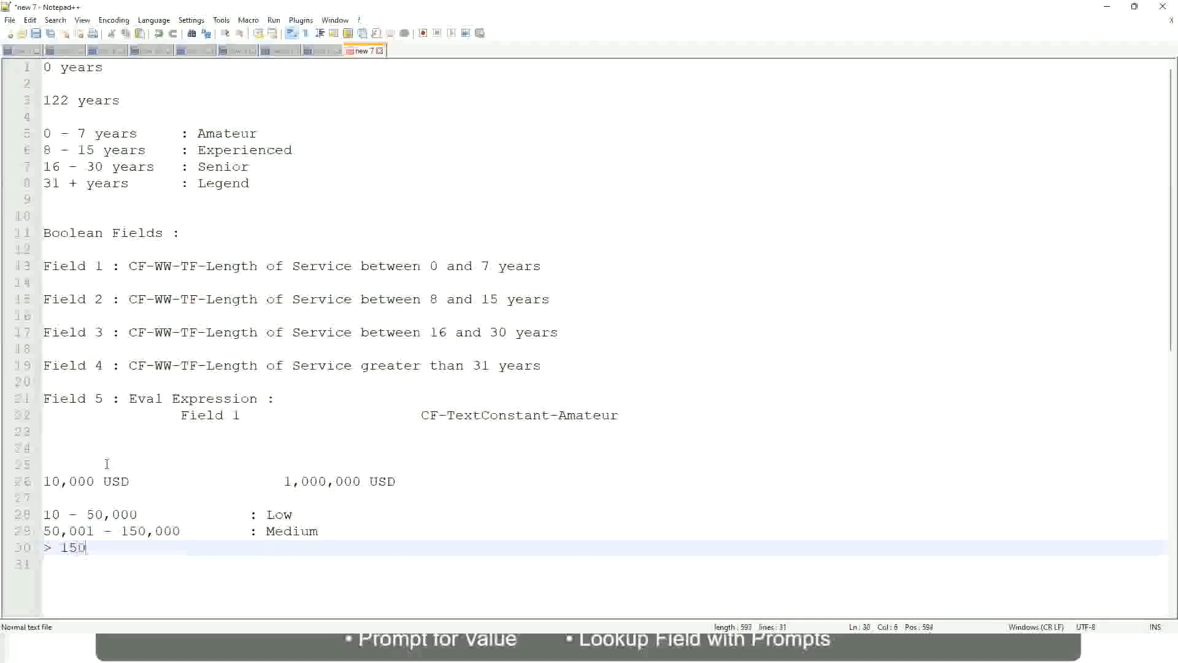
key("Tab")
key("Tab")
key("Tab")
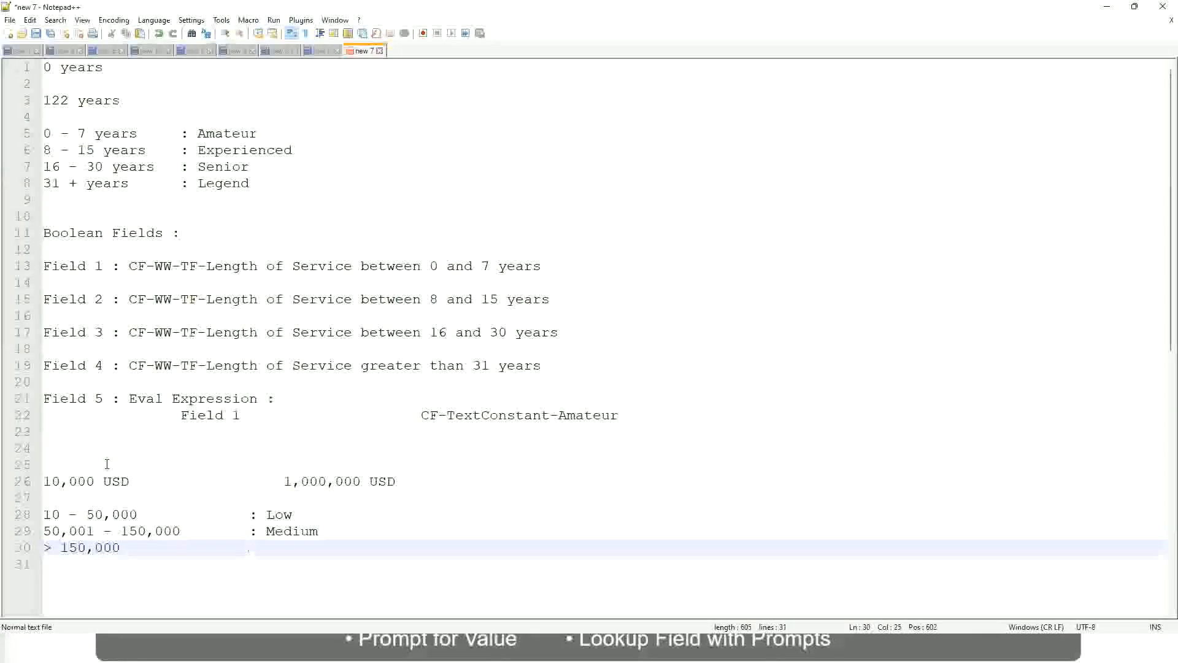
type(": High")
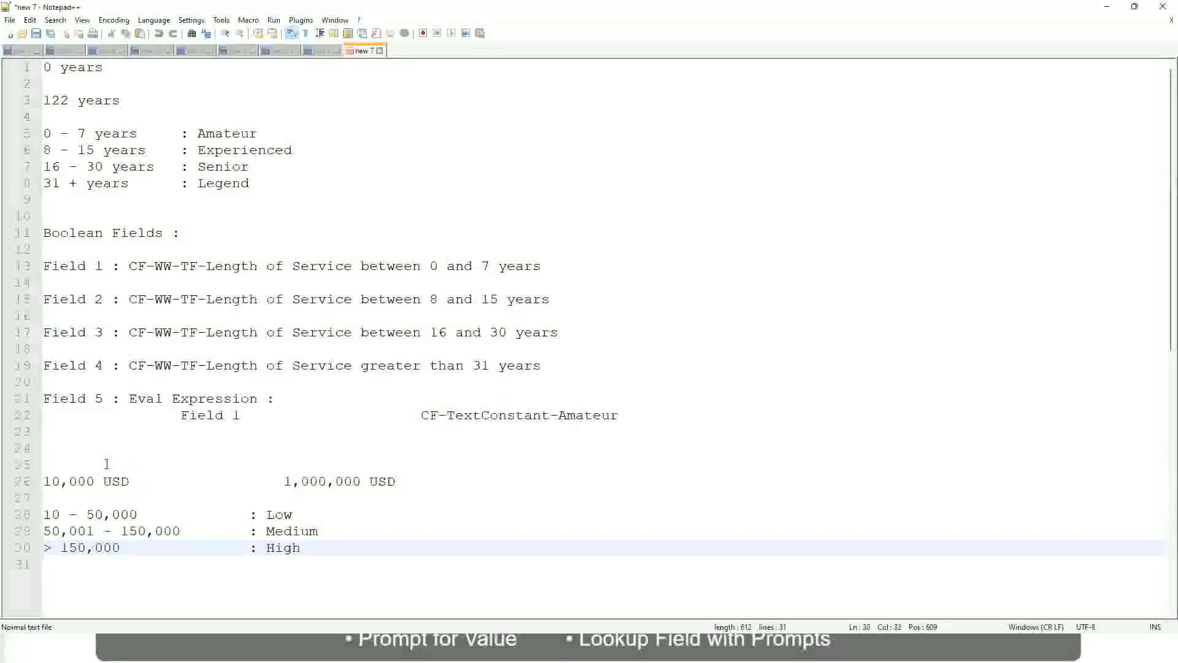
- Review the 10,000 to 1,000,000 USD range and its Low, Medium and High bands in the notes
left_click(37, 481)
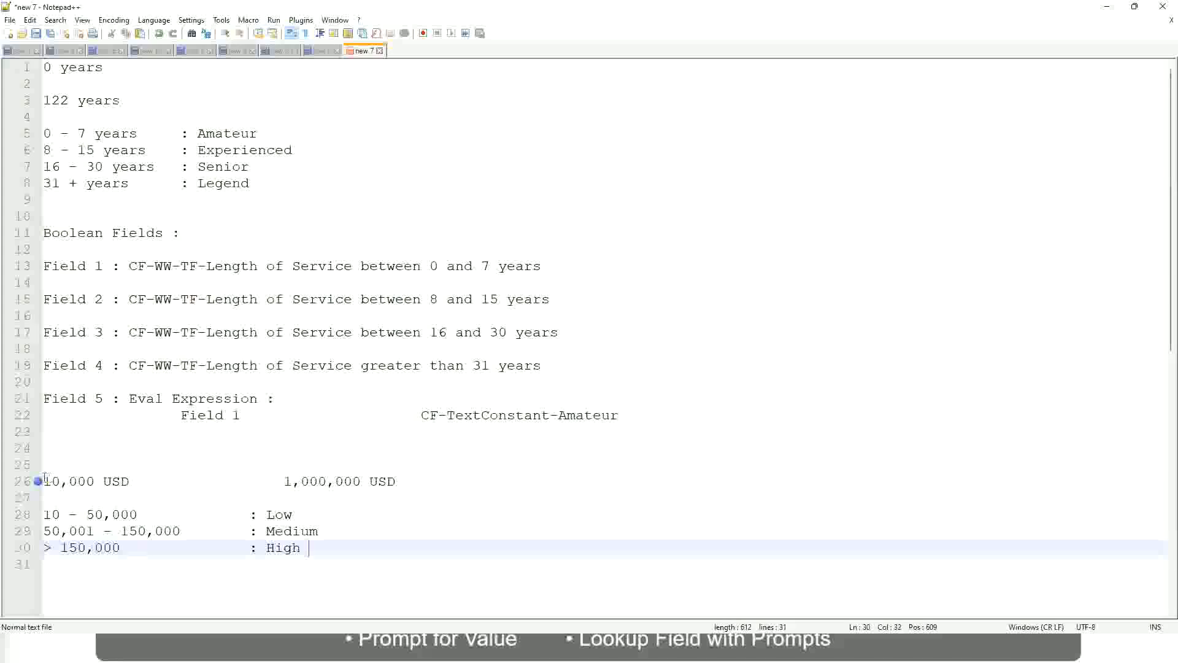
left_click(37, 481)
left_click(52, 481)
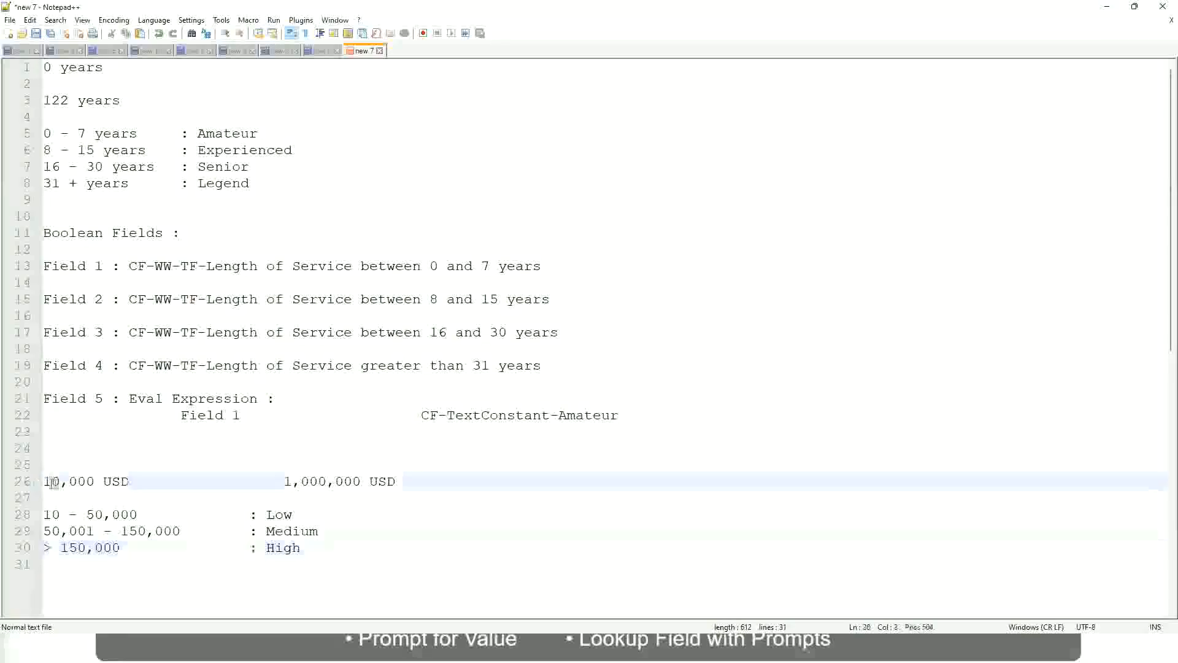
double_click(352, 482)
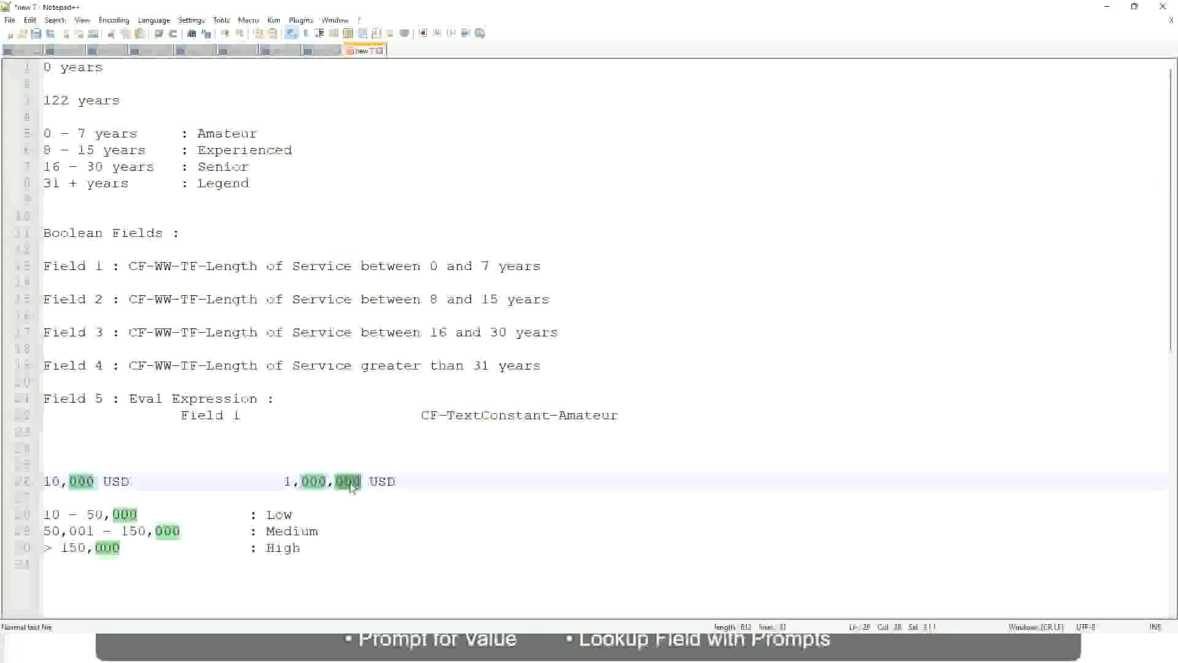
left_click(244, 529)
left_click(37, 481)
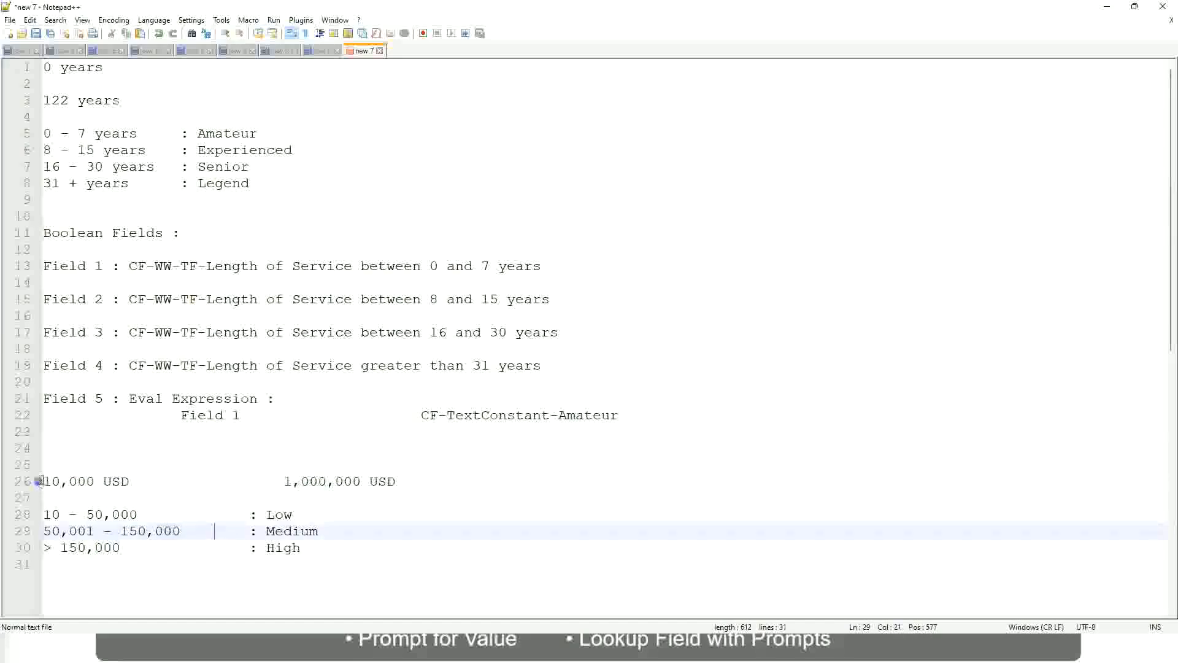
left_click(363, 483)
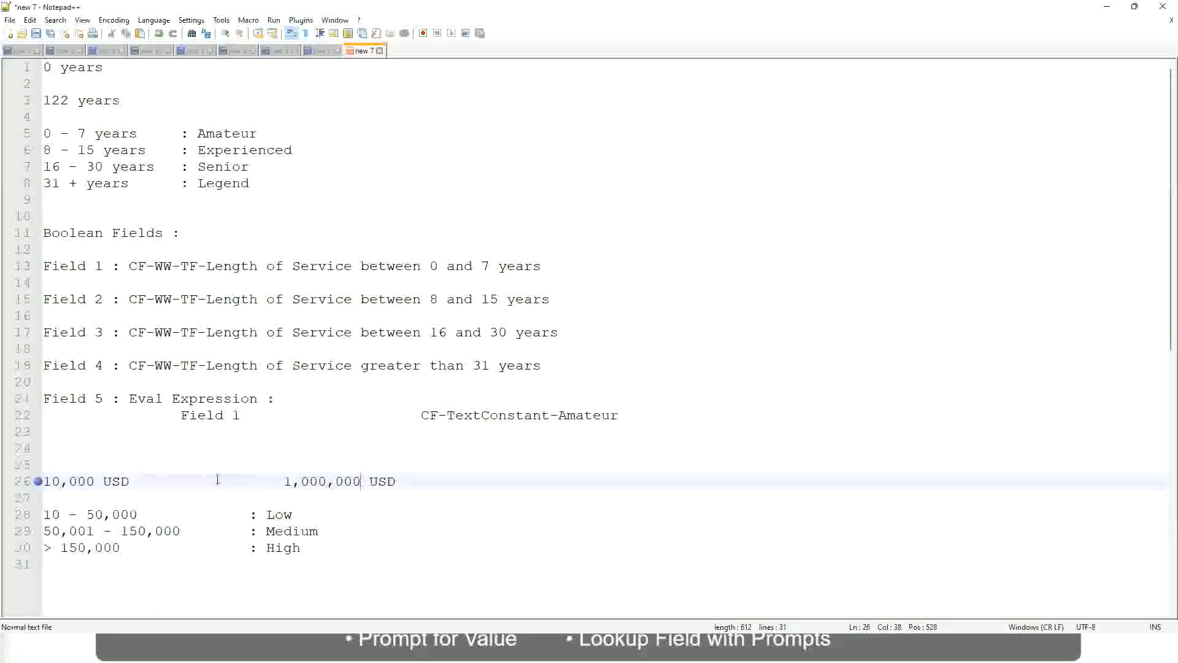
left_click(290, 518)
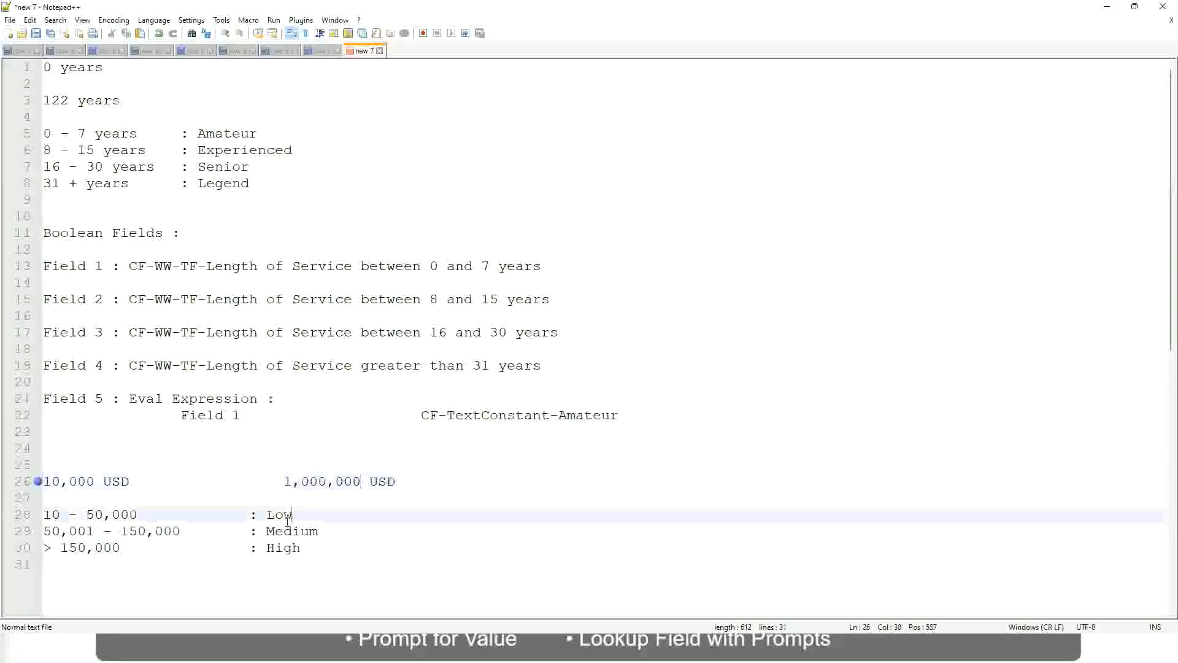
left_click(284, 516)
left_click(284, 534)
left_click(284, 549)
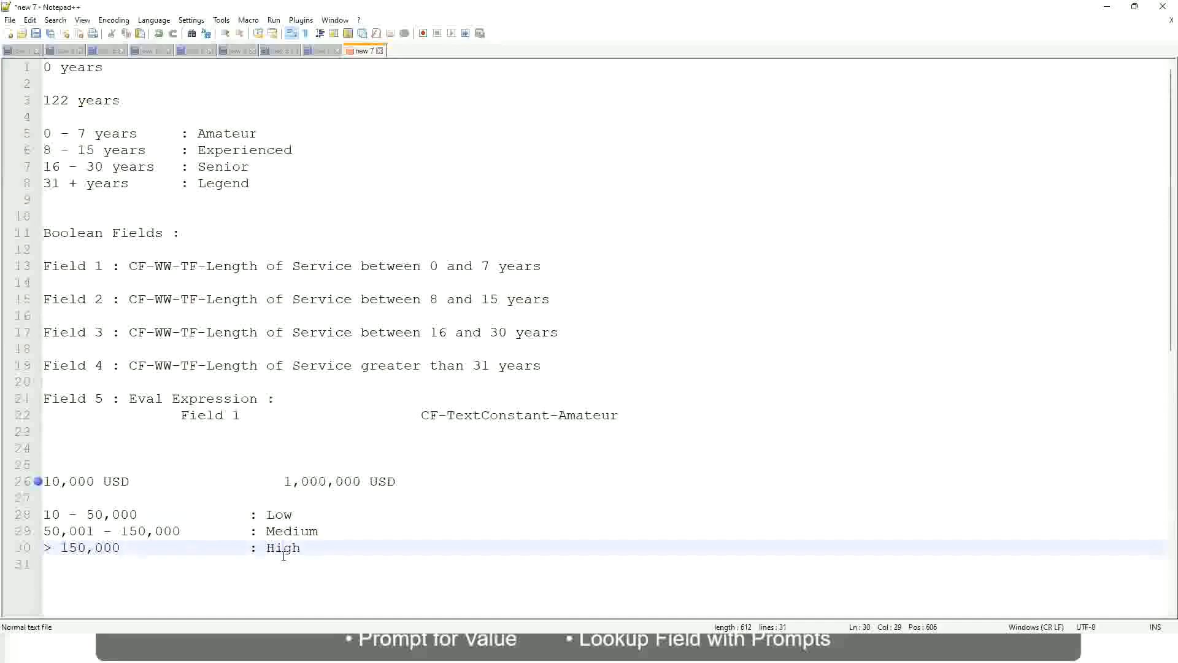
left_click(148, 502)
left_click(289, 562)
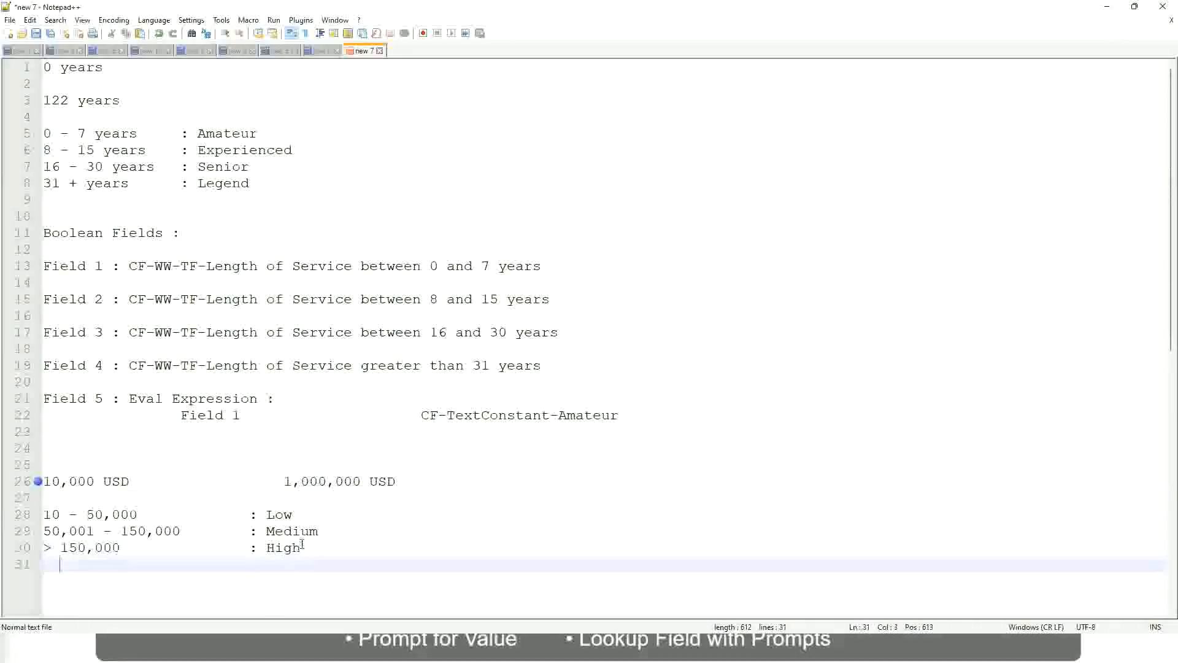
left_click(302, 546)
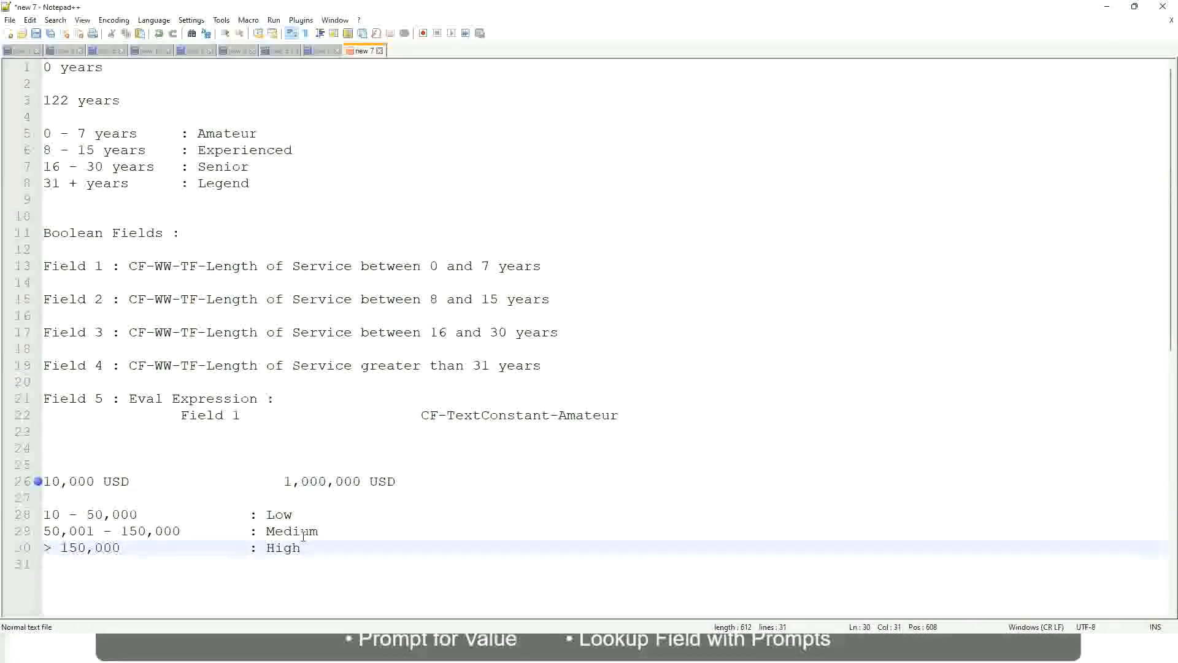